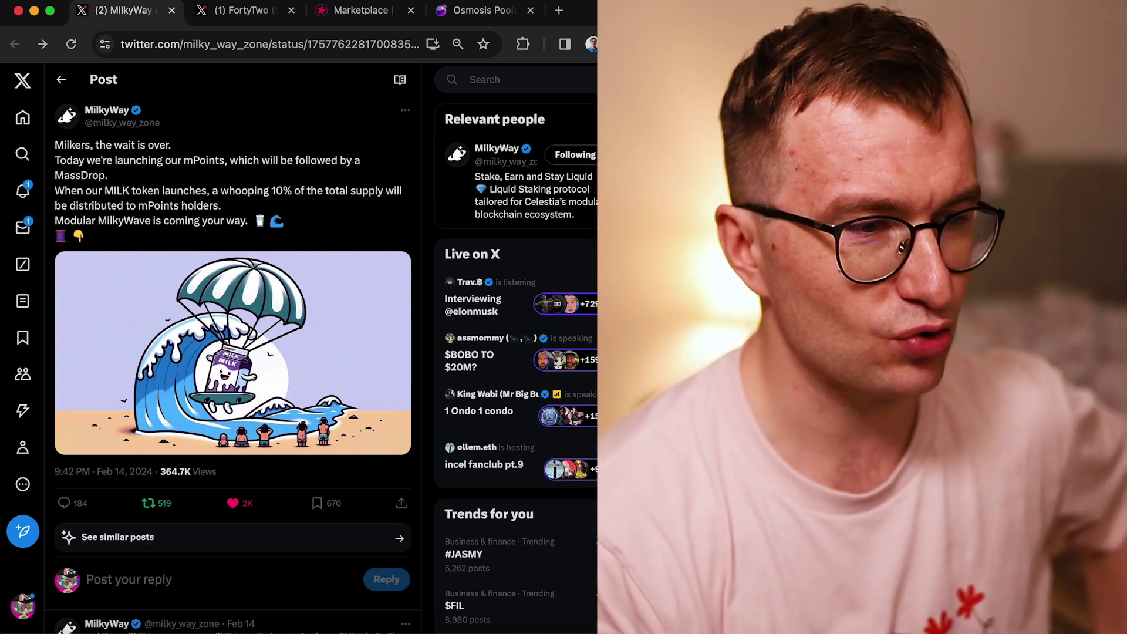
{"action": "scroll", "coordinate": [385, 269], "scroll_direction": "down", "scroll_amount": 3}
{"action": "scroll", "coordinate": [353, 256], "scroll_direction": "down", "scroll_amount": 2}
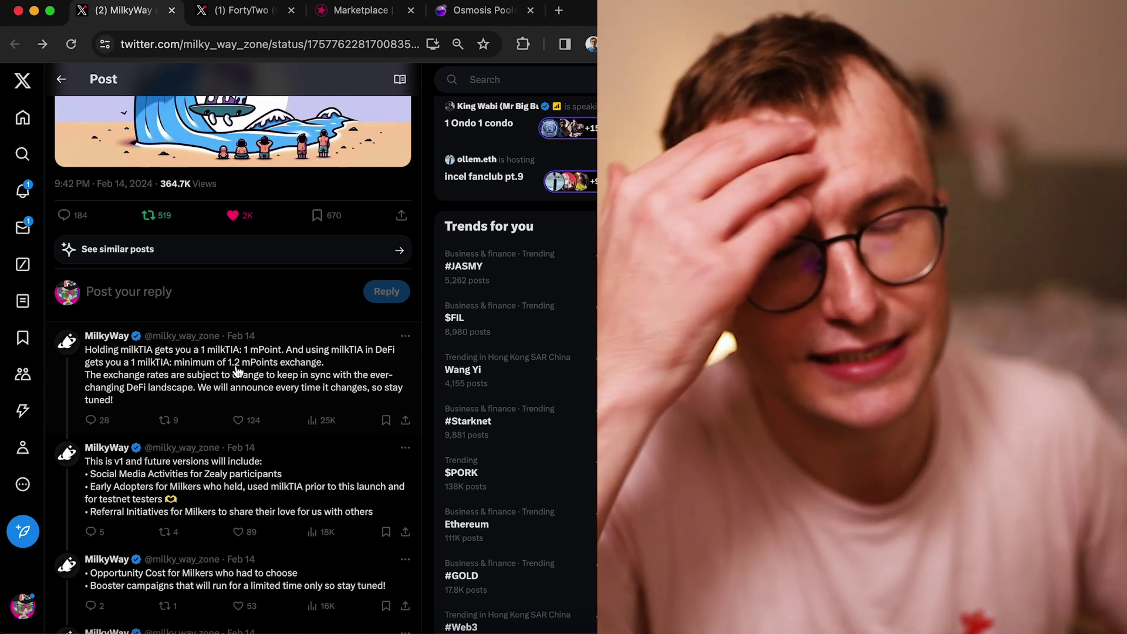
Search 'stride' in a new tab, launch the Stride app, and go to its Earn listing
{"action": "left_click", "coordinate": [559, 10]}
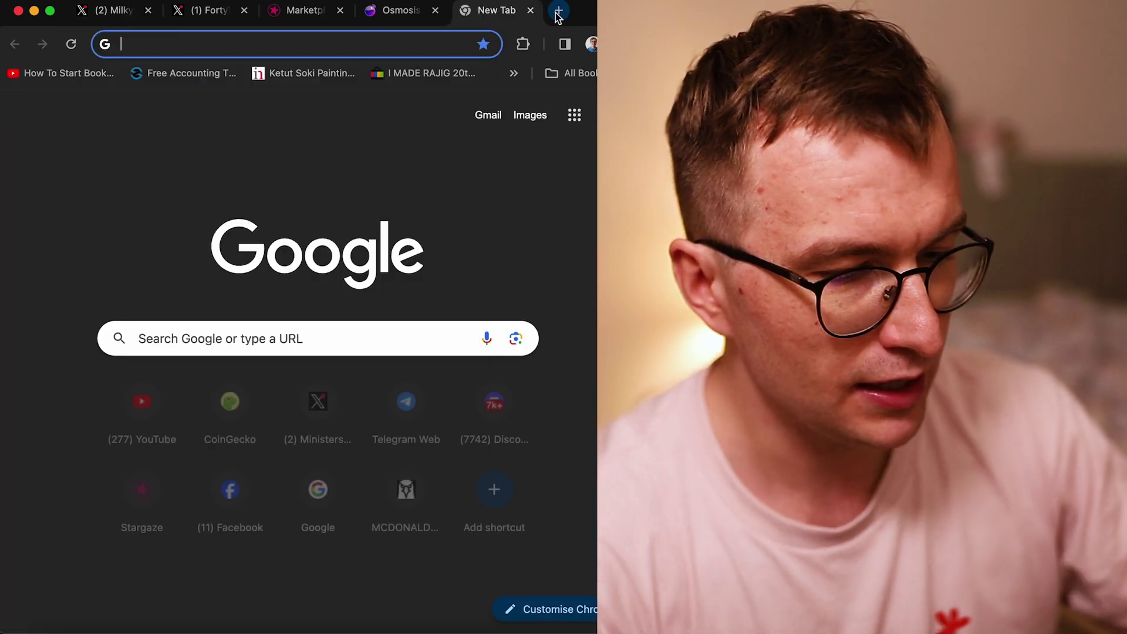
{"action": "type", "text": "stride"}
{"action": "key", "text": "Return"}
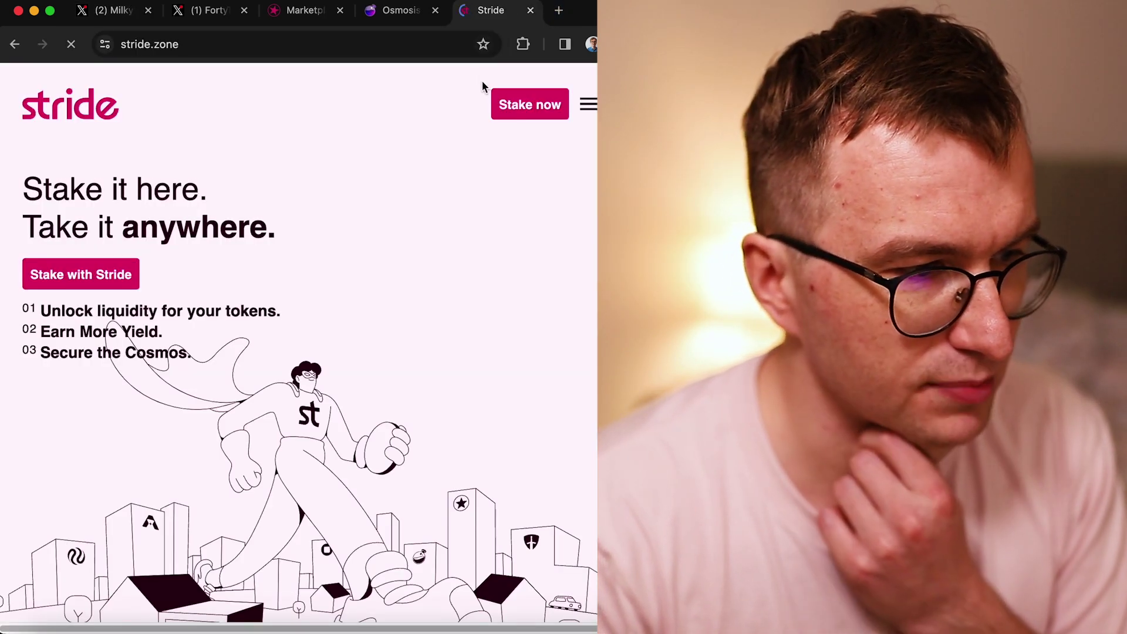
{"action": "left_click", "coordinate": [516, 113]}
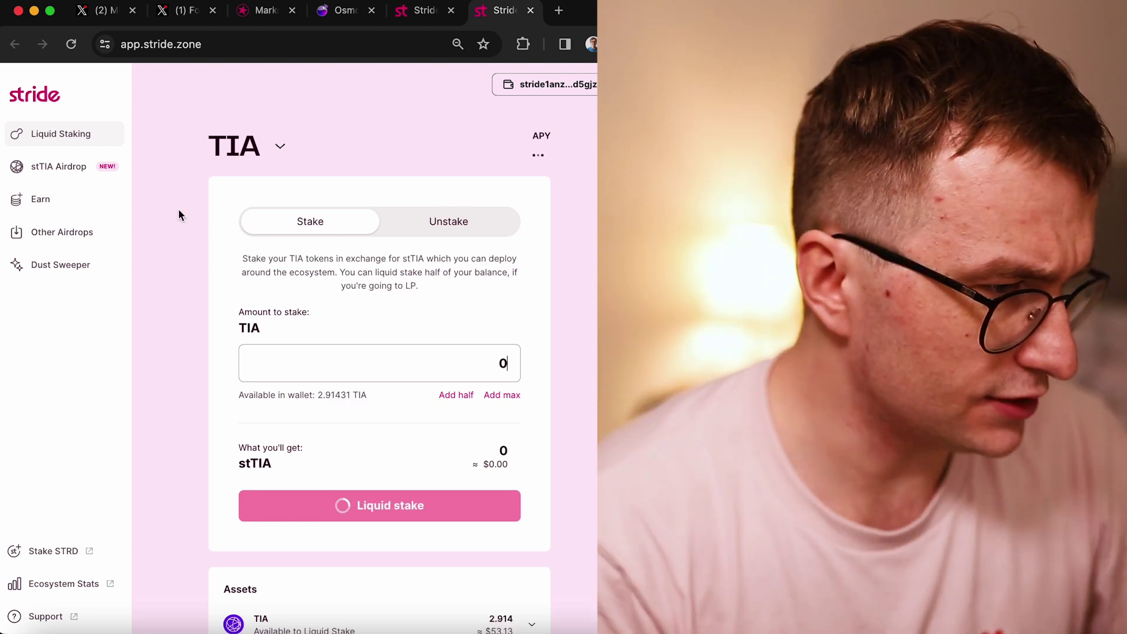
{"action": "left_click", "coordinate": [40, 201]}
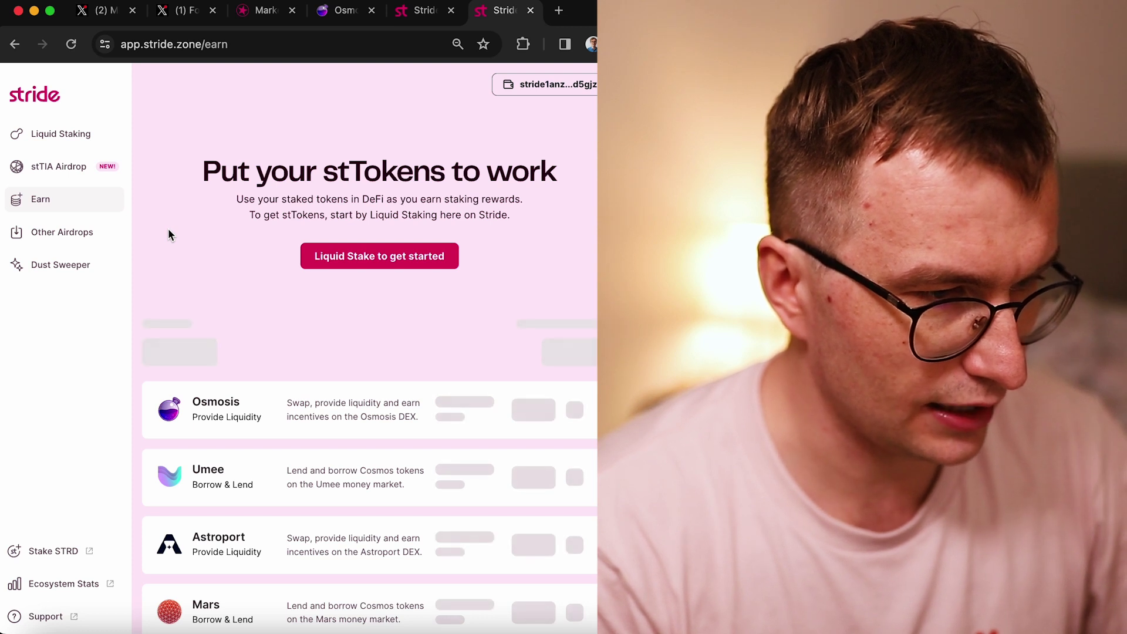
{"action": "scroll", "coordinate": [168, 230], "scroll_direction": "down", "scroll_amount": 3}
{"action": "scroll", "coordinate": [172, 233], "scroll_direction": "down", "scroll_amount": 5}
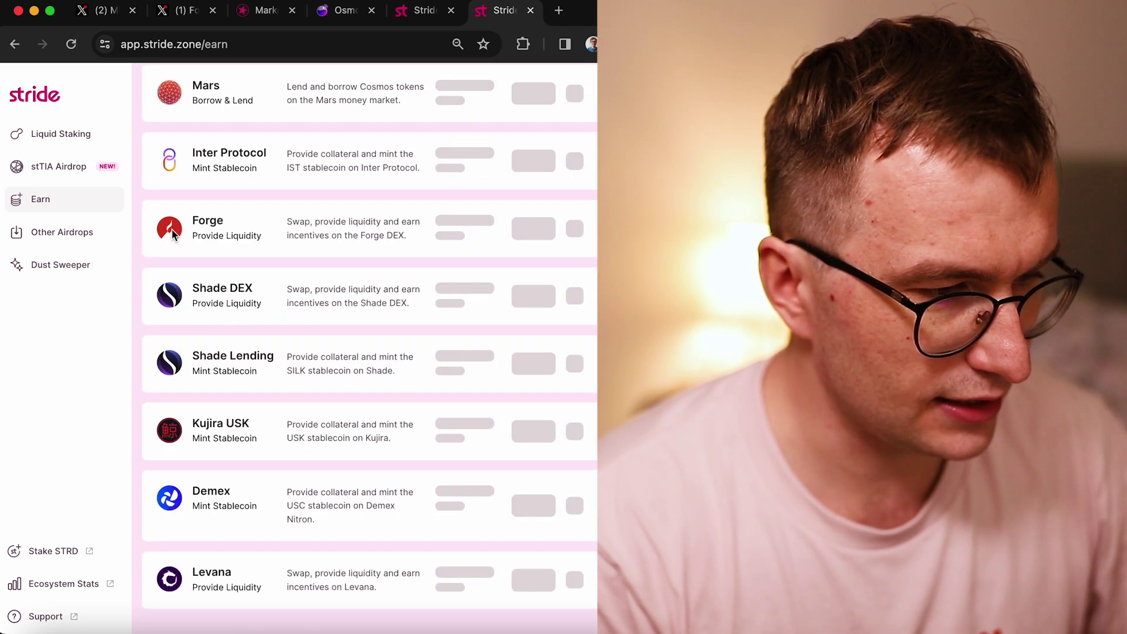
{"action": "scroll", "coordinate": [172, 234], "scroll_direction": "up", "scroll_amount": 8}
{"action": "scroll", "coordinate": [172, 230], "scroll_direction": "down", "scroll_amount": 5}
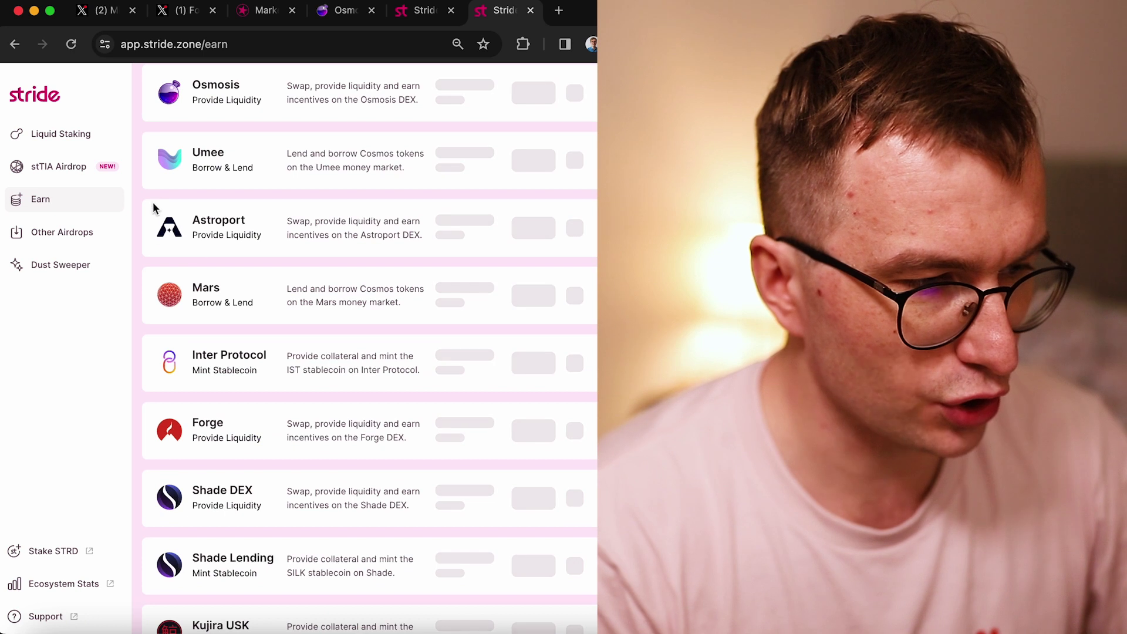
{"action": "scroll", "coordinate": [176, 229], "scroll_direction": "up", "scroll_amount": 5}
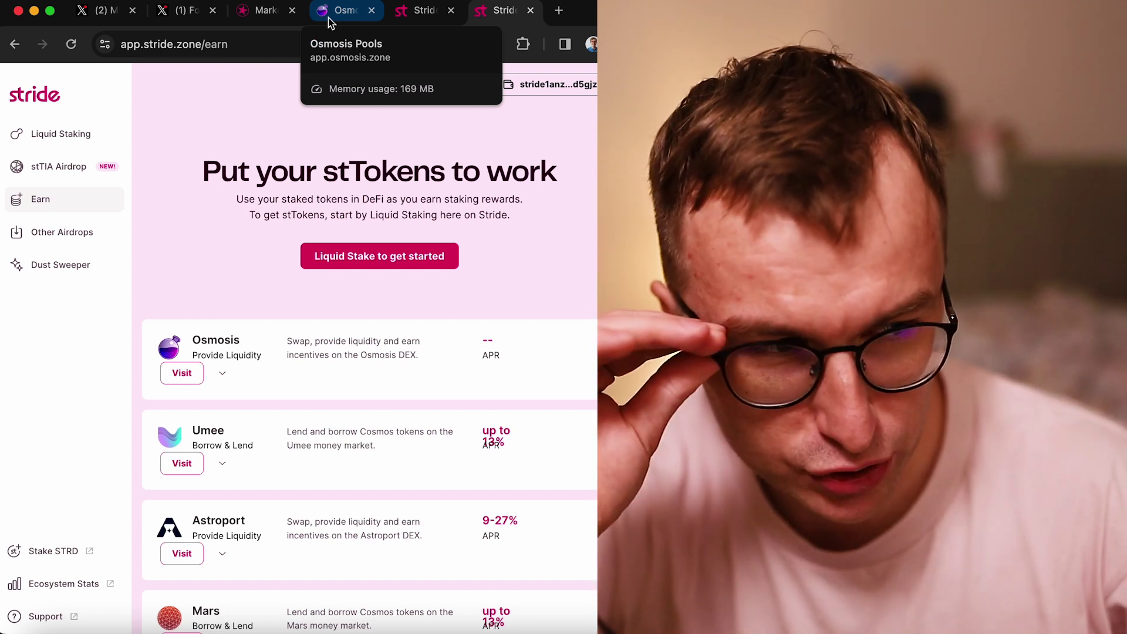
Switch to the Osmosis Pools tab and zoom the browser out to 80%
{"action": "left_click", "coordinate": [331, 23]}
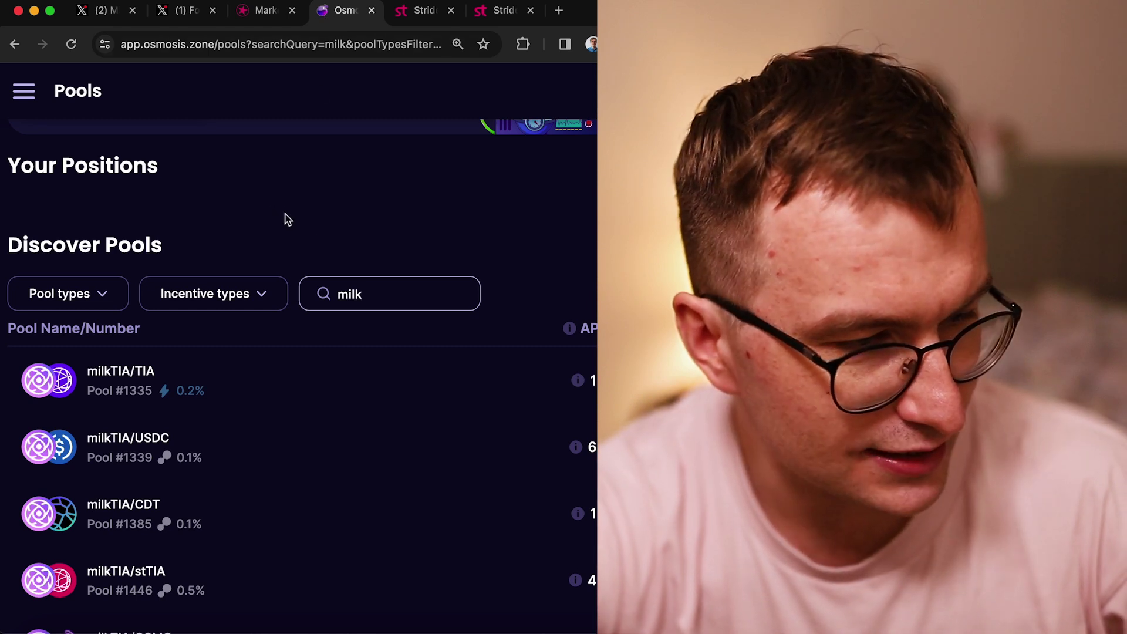
{"action": "key", "text": "super+minus"}
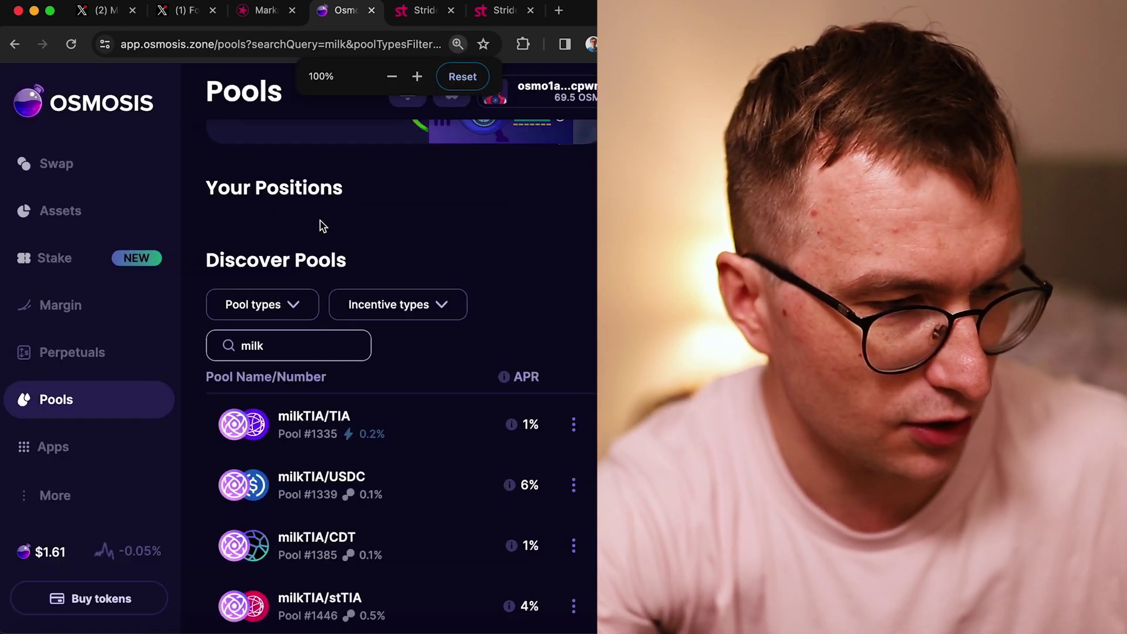
{"action": "key", "text": "super+minus"}
{"action": "key", "text": "super+minus"}
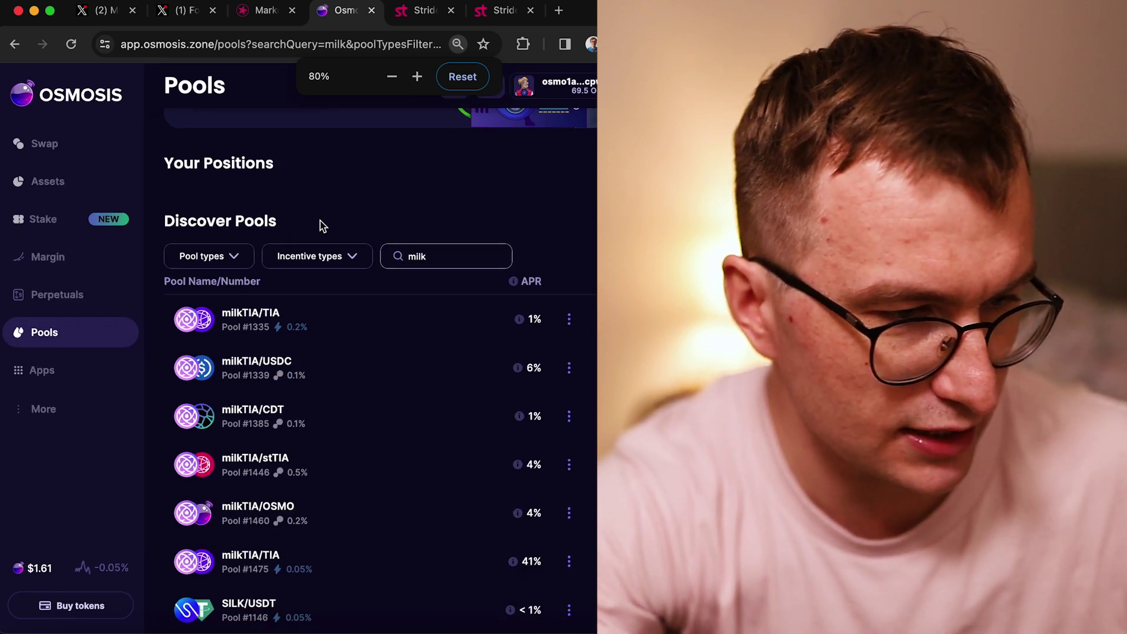
{"action": "key", "text": "super+minus"}
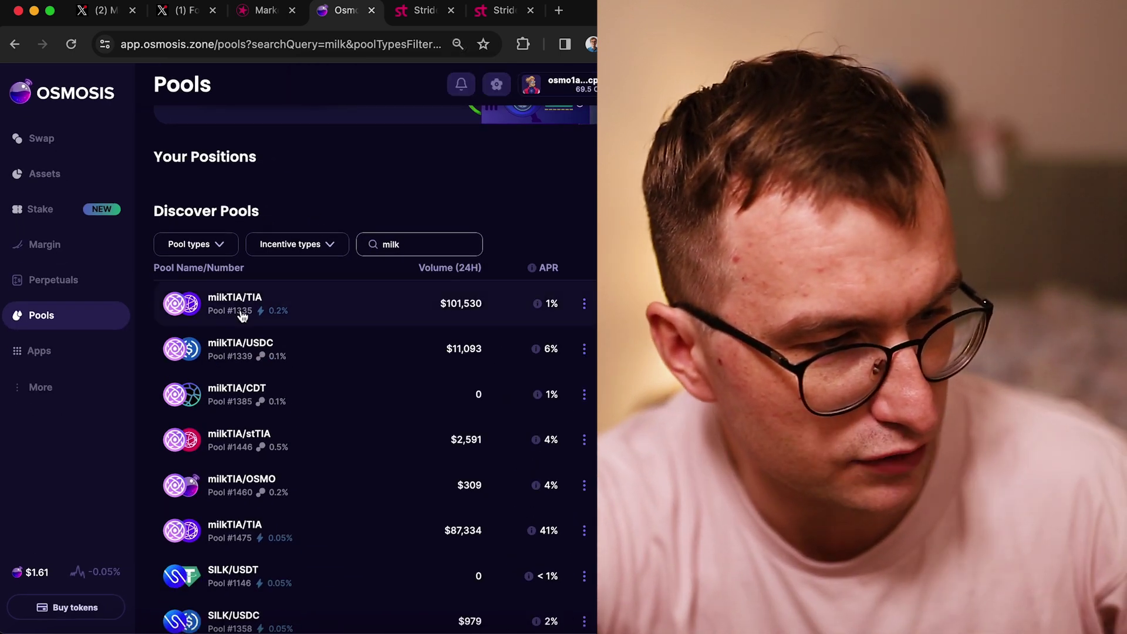
{"action": "scroll", "coordinate": [228, 306], "scroll_direction": "up", "scroll_amount": 1}
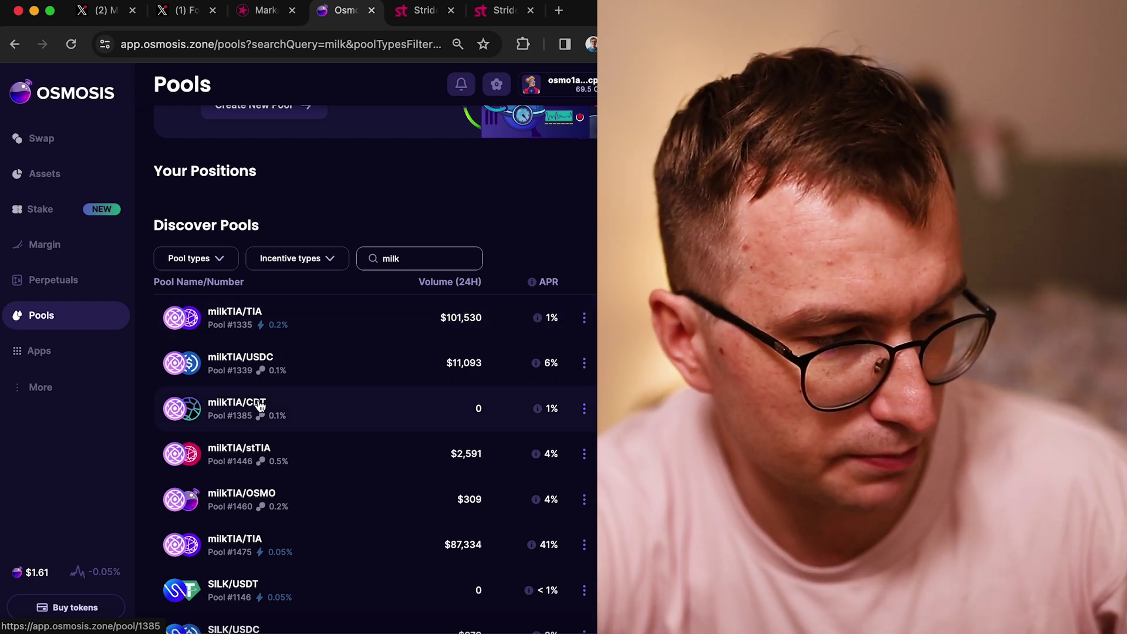
{"action": "scroll", "coordinate": [261, 406], "scroll_direction": "down", "scroll_amount": 1}
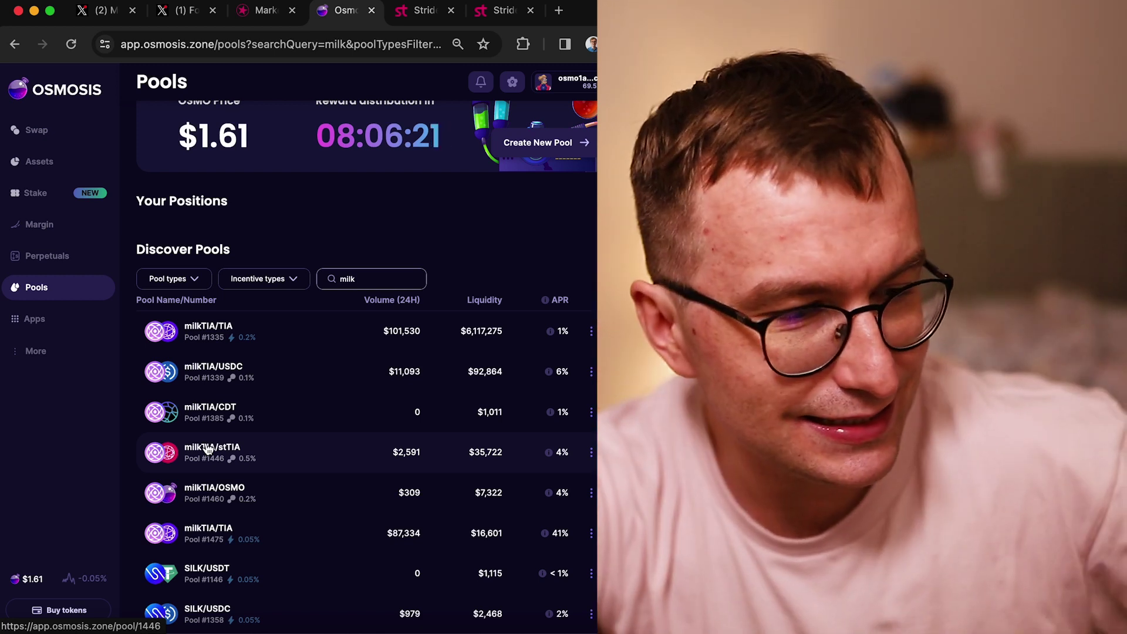
{"action": "mouse_move", "coordinate": [550, 454]}
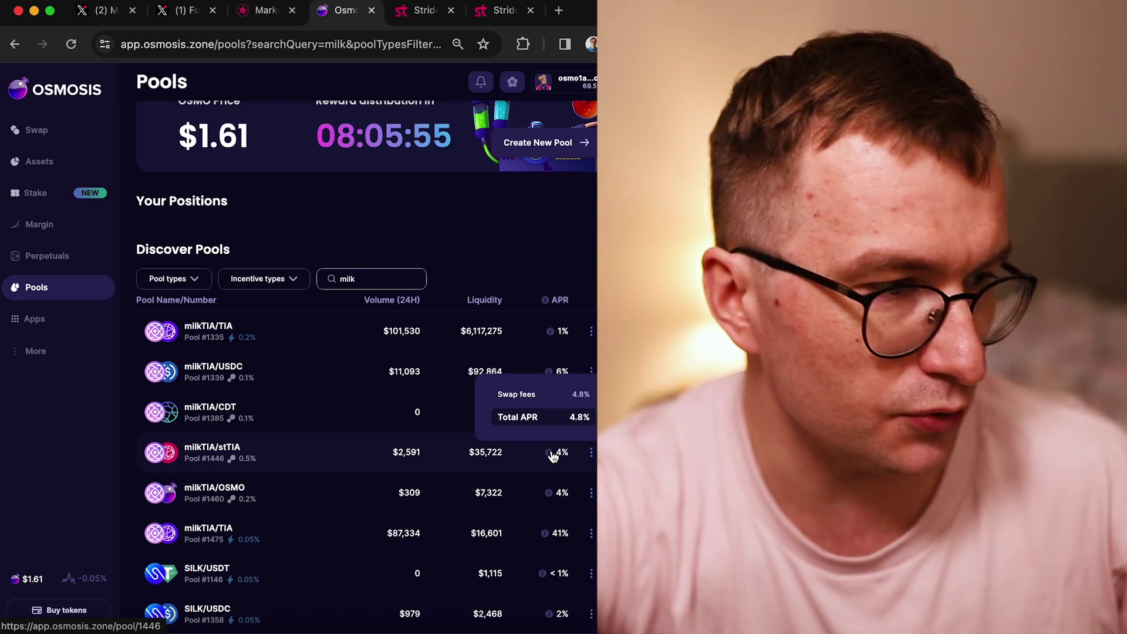
From Osmosis Assets, go to Swap and pick milkTIA as source and stTIA as target
{"action": "left_click", "coordinate": [38, 163]}
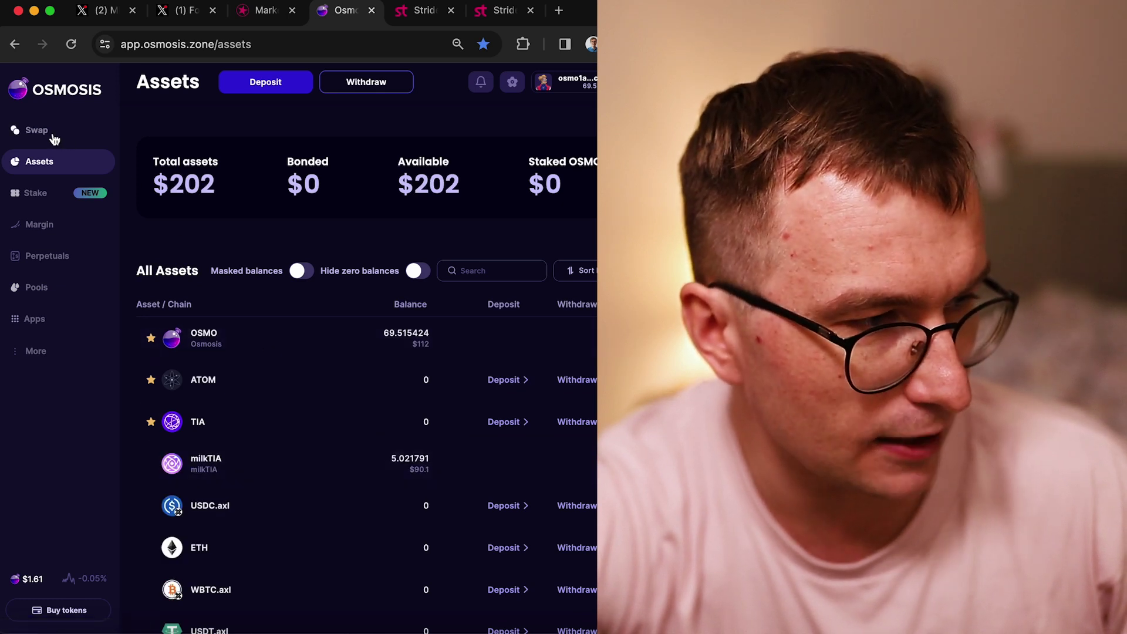
{"action": "left_click", "coordinate": [54, 137]}
{"action": "left_click", "coordinate": [421, 381]}
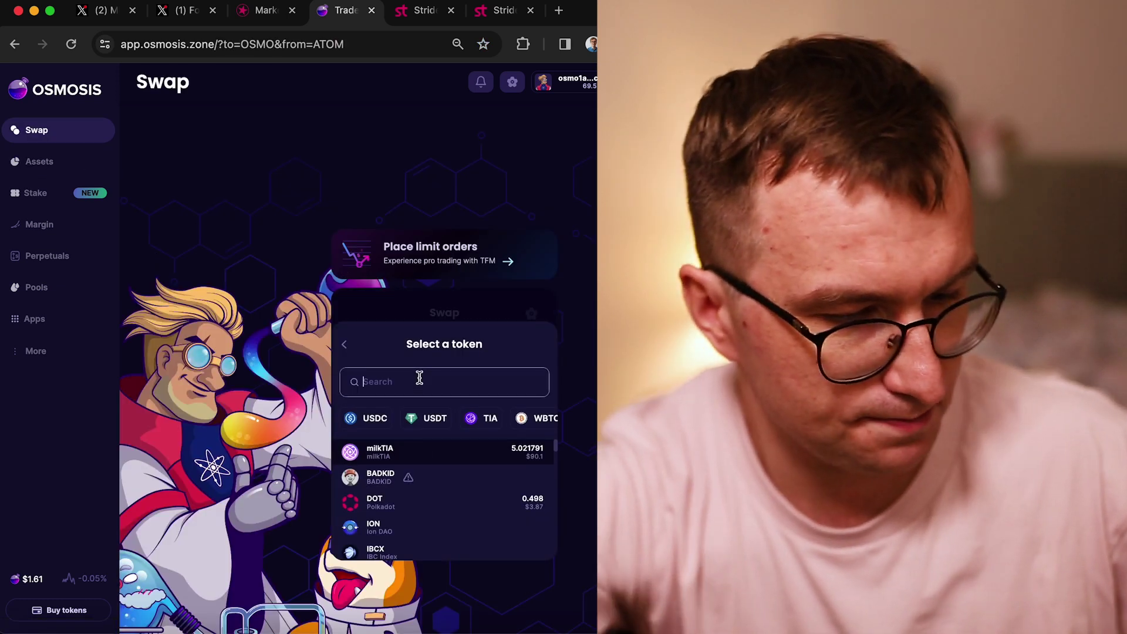
{"action": "type", "text": "milk"}
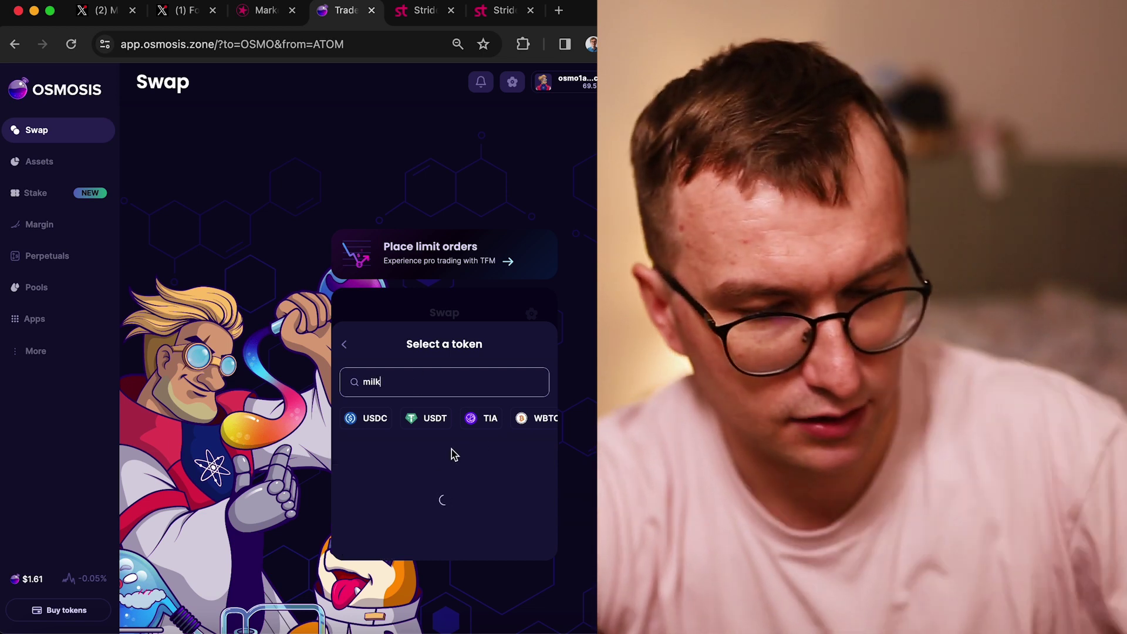
{"action": "key", "text": "BackSpace"}
{"action": "key", "text": "BackSpace"}
{"action": "key", "text": "BackSpace"}
{"action": "key", "text": "BackSpace"}
{"action": "left_click", "coordinate": [434, 452]}
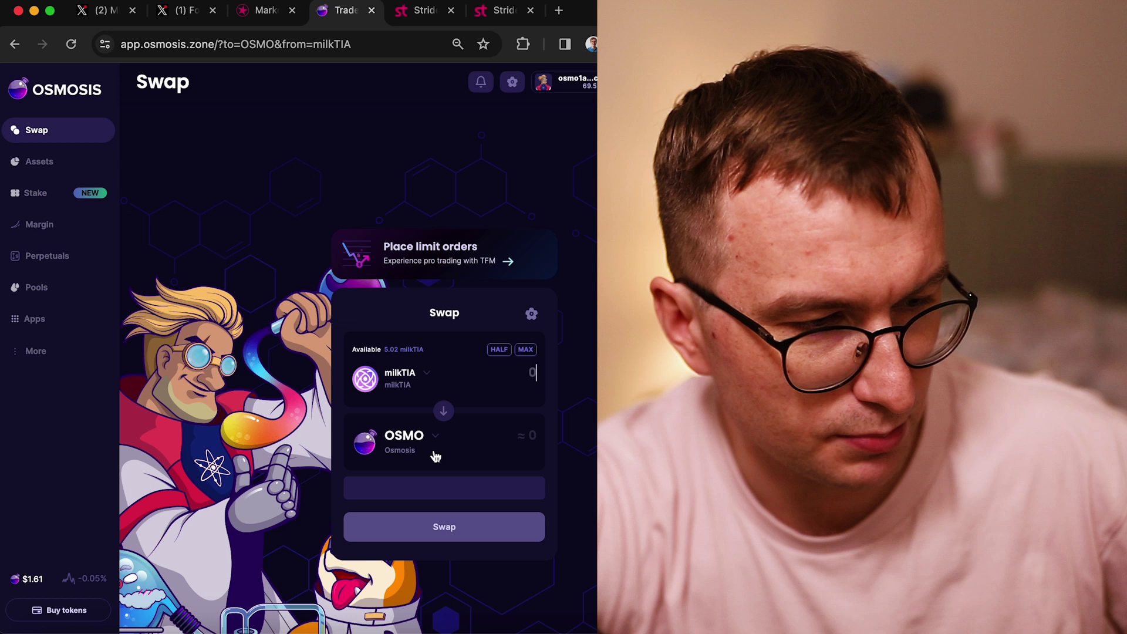
{"action": "left_click", "coordinate": [420, 446]}
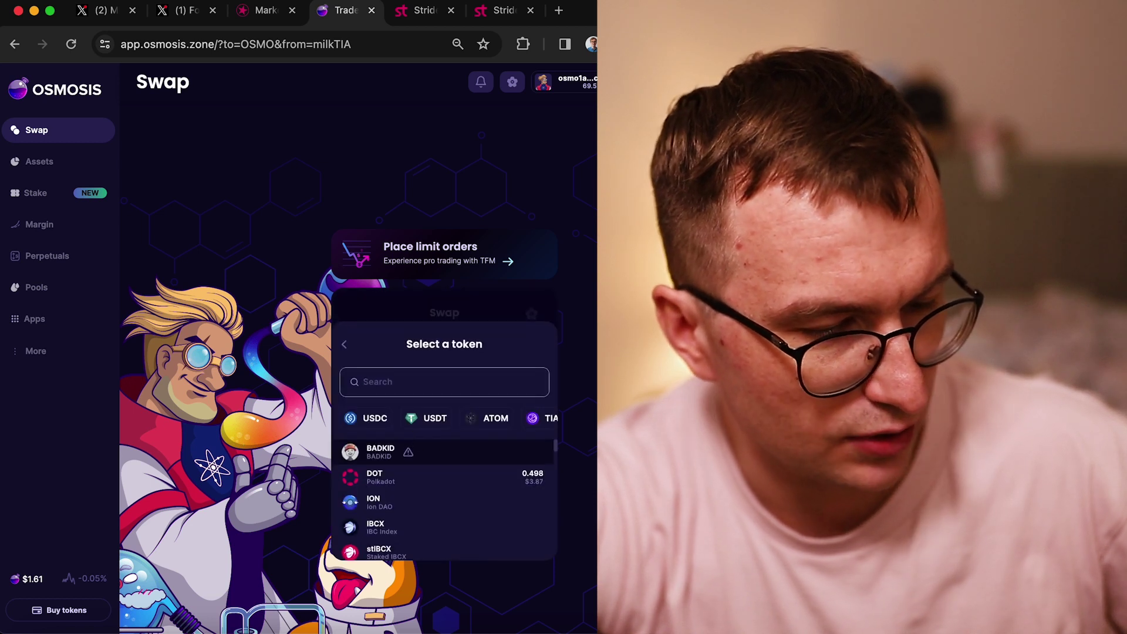
{"action": "type", "text": "stia"}
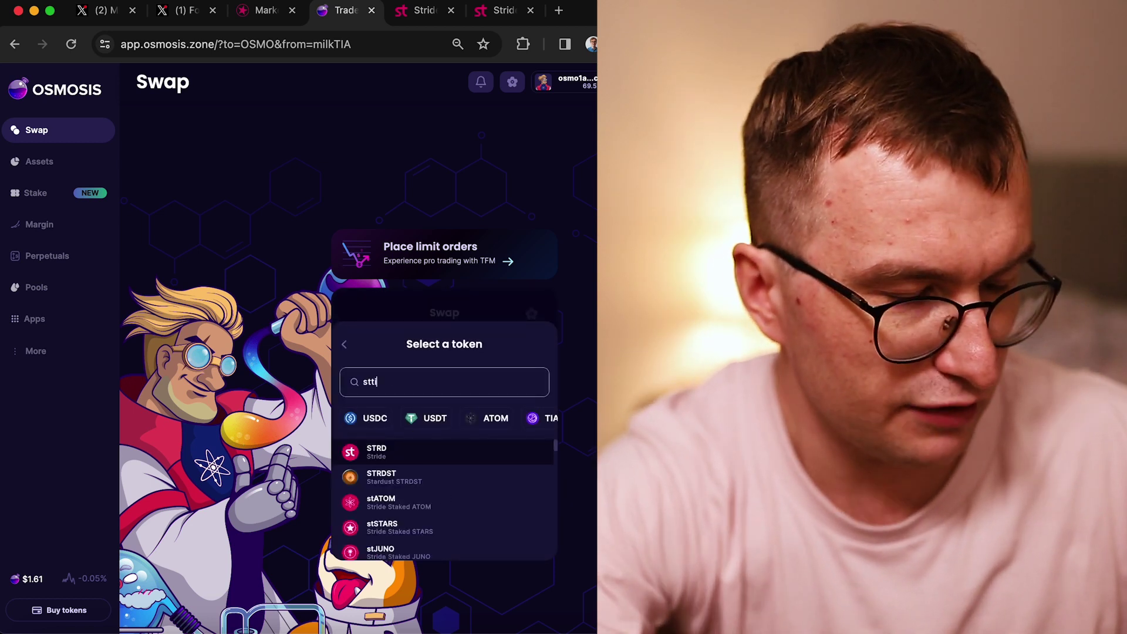
{"action": "left_click", "coordinate": [439, 453]}
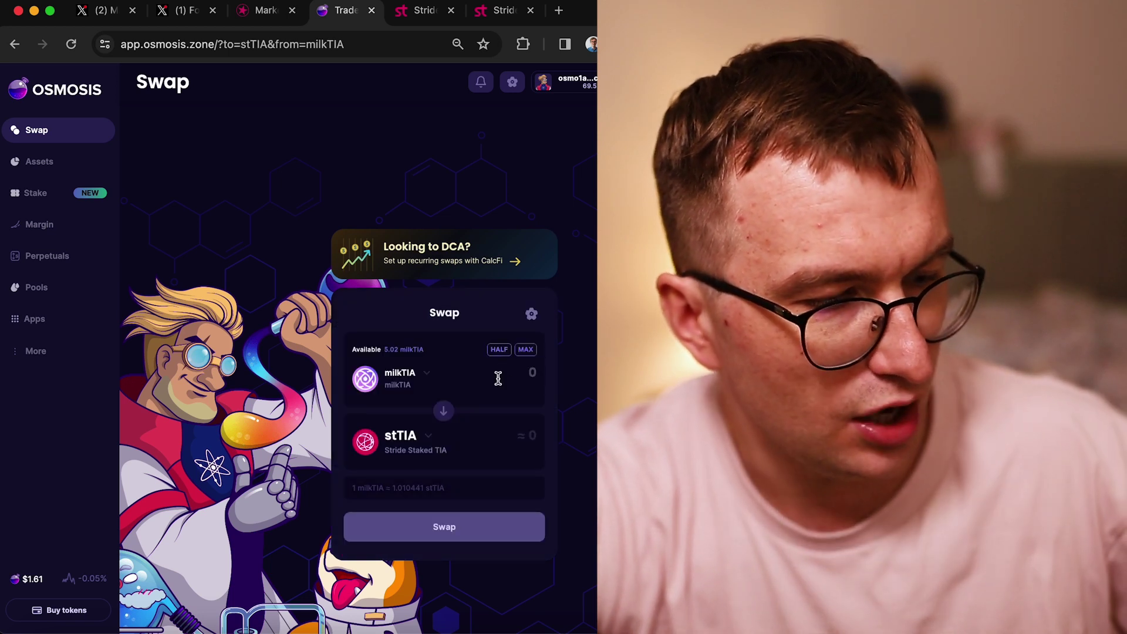
{"action": "type", "text": "2"}
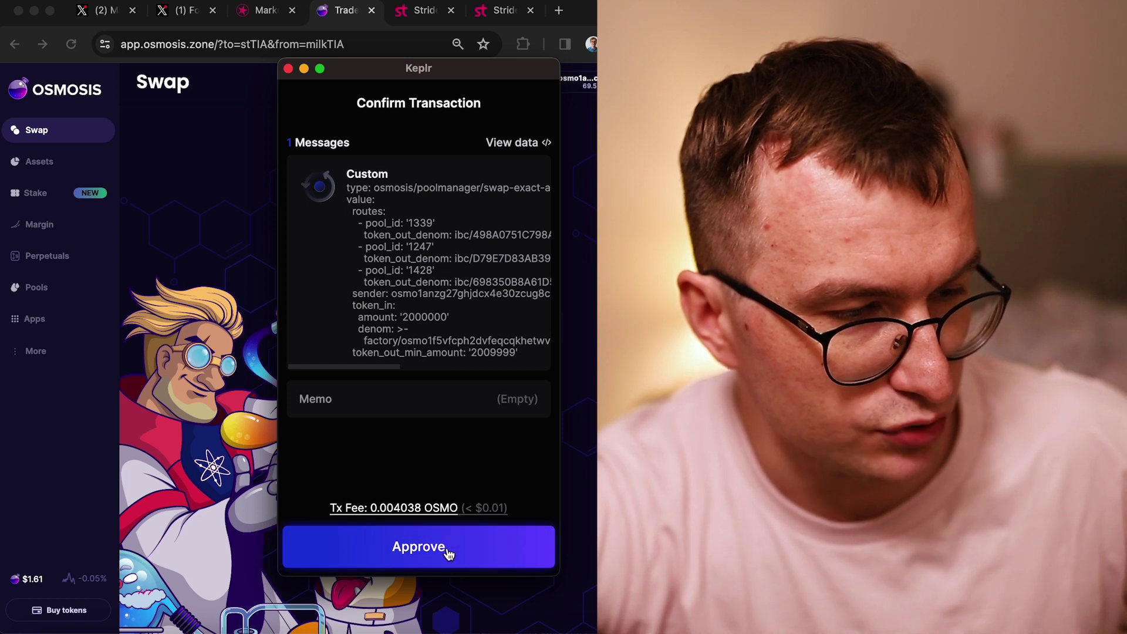
Approve the milkTIA-to-stTIA swap in Keplr and search the Pools list for 'milktia'
{"action": "left_click", "coordinate": [449, 553]}
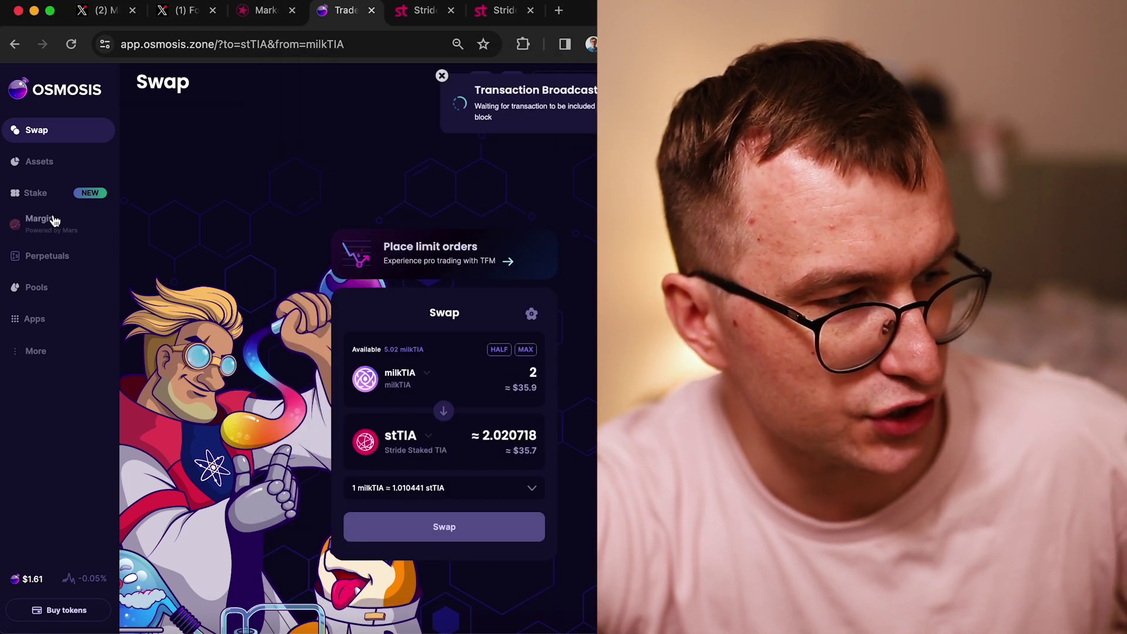
{"action": "left_click", "coordinate": [44, 289]}
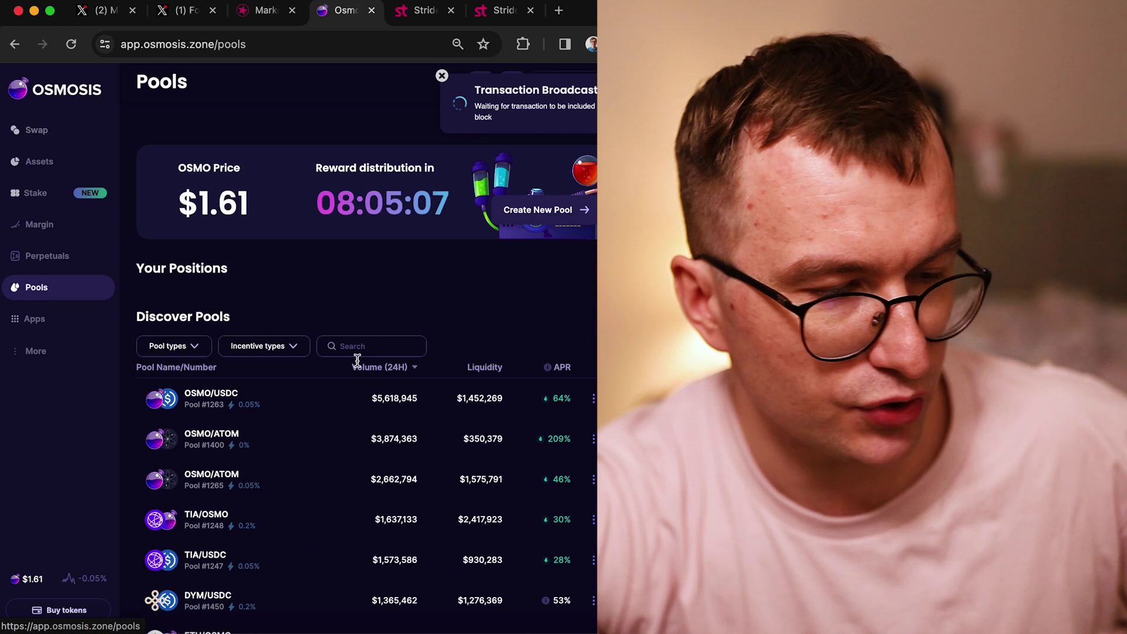
{"action": "left_click", "coordinate": [373, 345]}
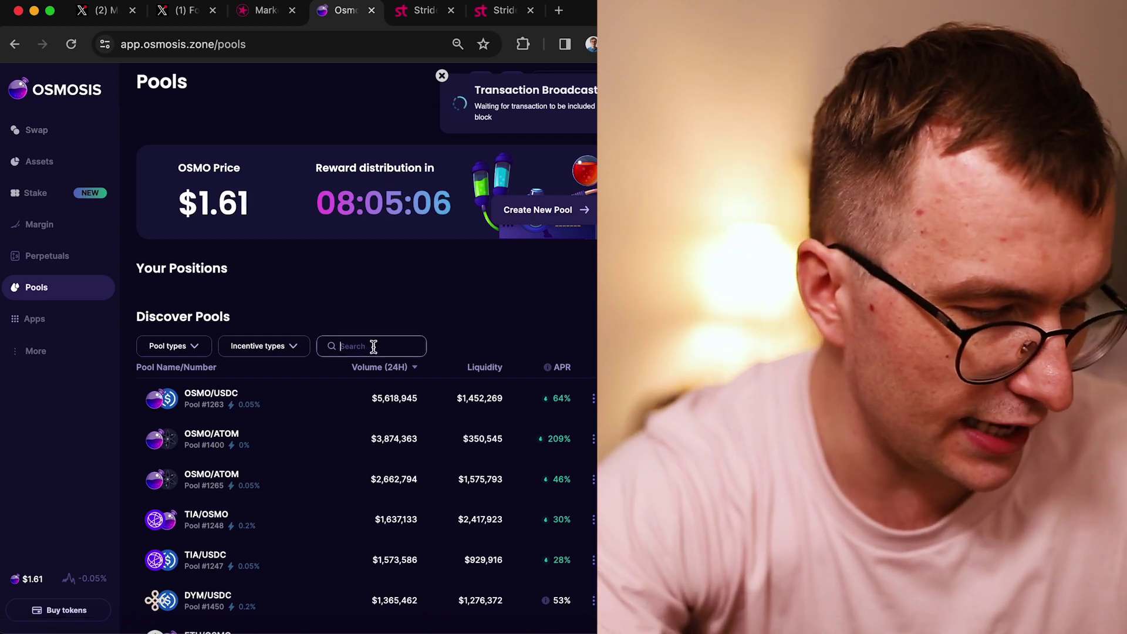
{"action": "type", "text": "milktia"}
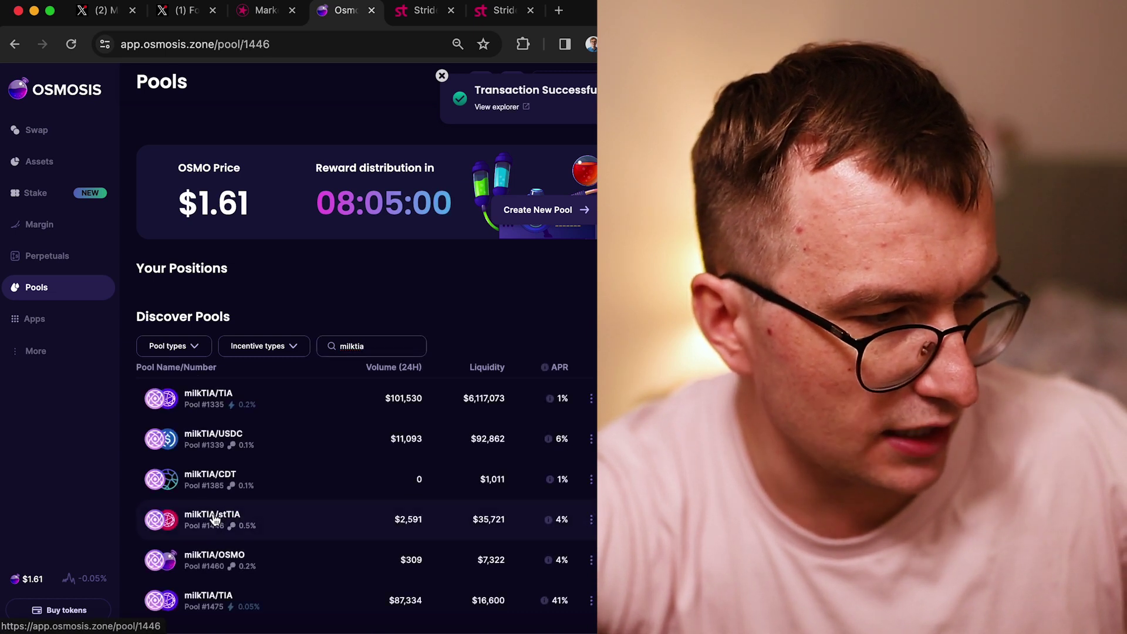
Deposit 1.989301 milkTIA and 2.01825 stTIA into pool #1446, approving in Keplr
{"action": "left_click", "coordinate": [548, 335]}
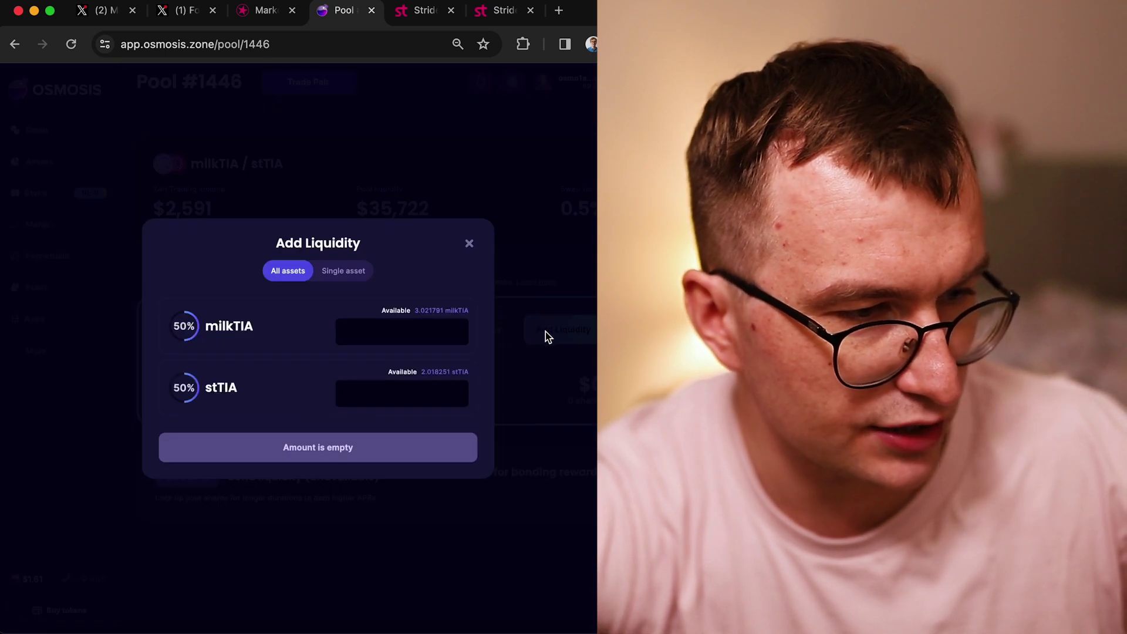
{"action": "left_click", "coordinate": [450, 373]}
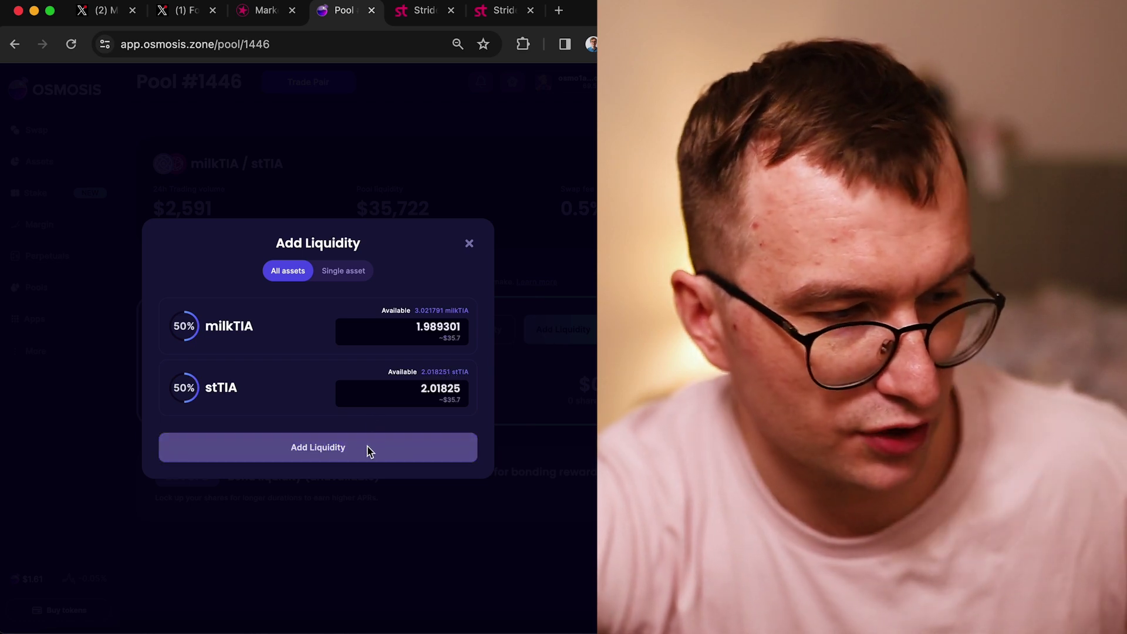
{"action": "left_click", "coordinate": [410, 436]}
{"action": "left_click", "coordinate": [467, 543]}
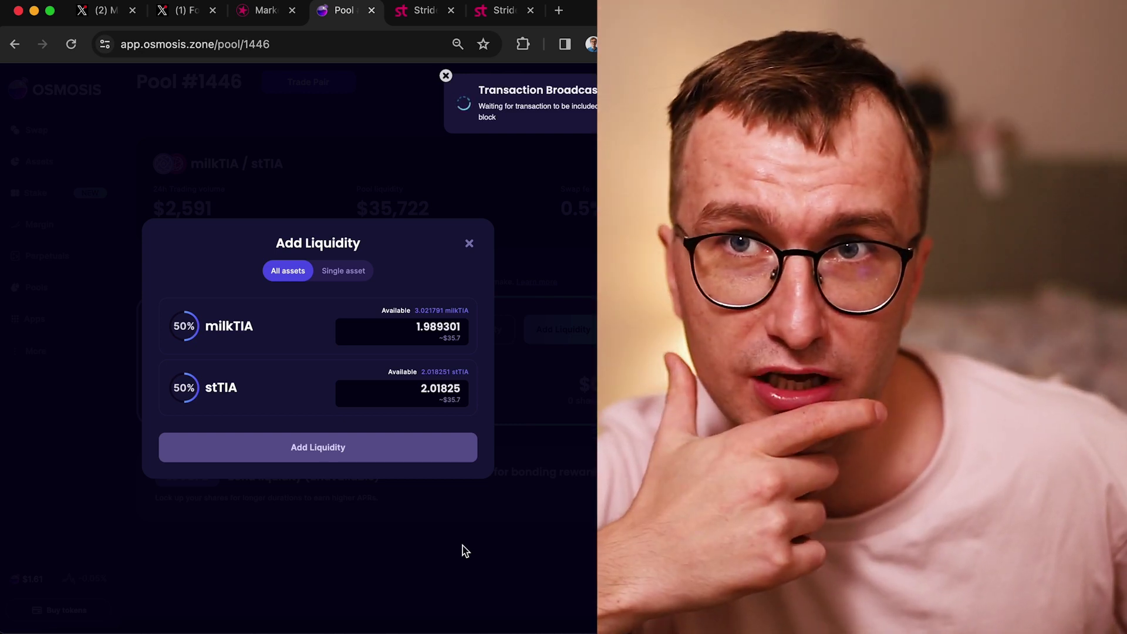
Review the MilkyWay X profile's posts, then switch to the Stargaze Bad Kids tab
{"action": "left_click", "coordinate": [103, 11]}
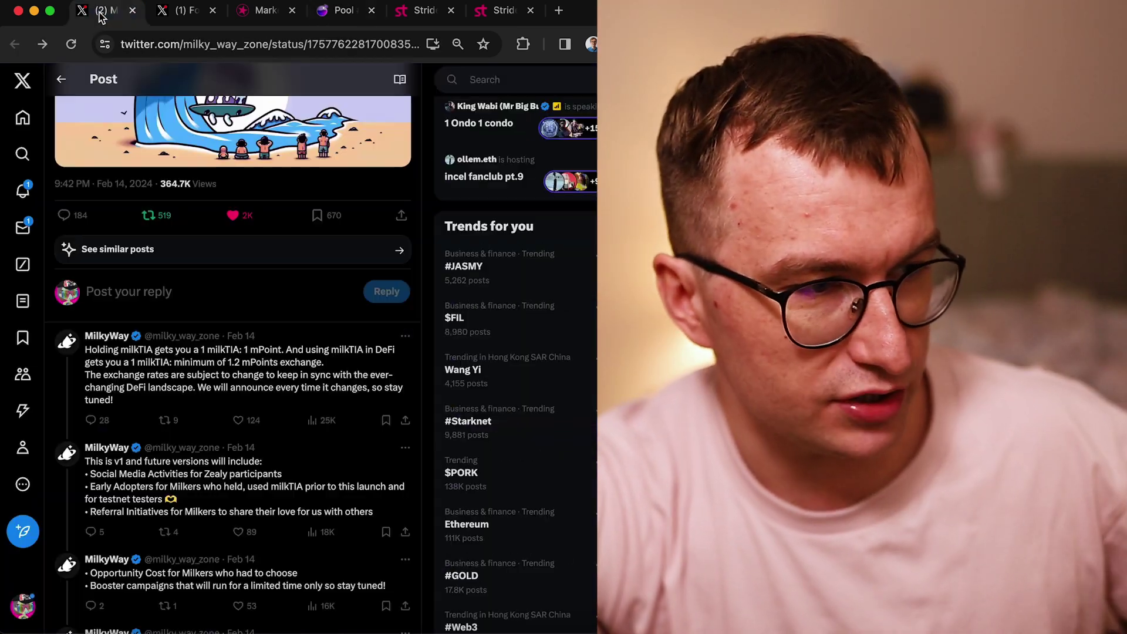
{"action": "scroll", "coordinate": [114, 164], "scroll_direction": "up", "scroll_amount": 3}
{"action": "left_click", "coordinate": [95, 123]}
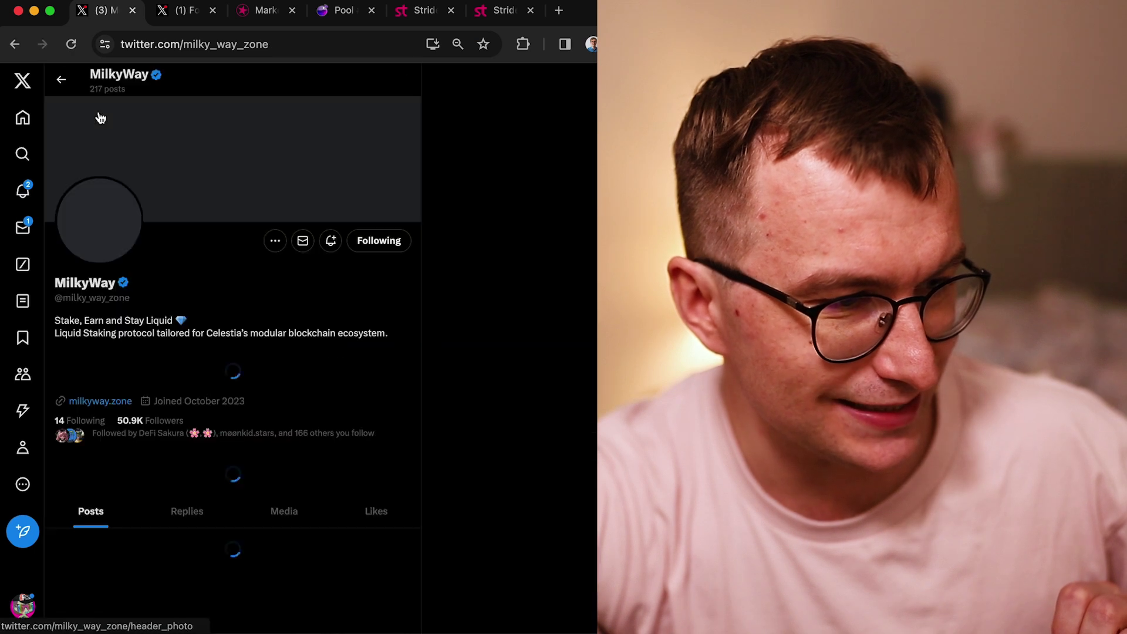
{"action": "scroll", "coordinate": [217, 271], "scroll_direction": "down", "scroll_amount": 10}
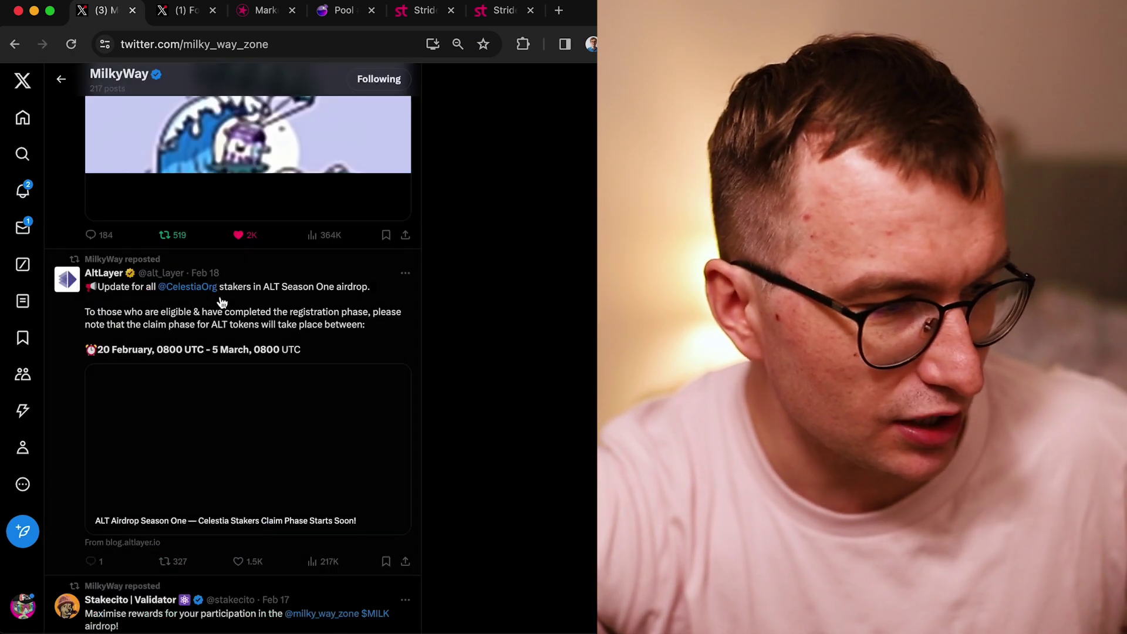
{"action": "scroll", "coordinate": [243, 311], "scroll_direction": "down", "scroll_amount": 5}
{"action": "scroll", "coordinate": [244, 313], "scroll_direction": "down", "scroll_amount": 3}
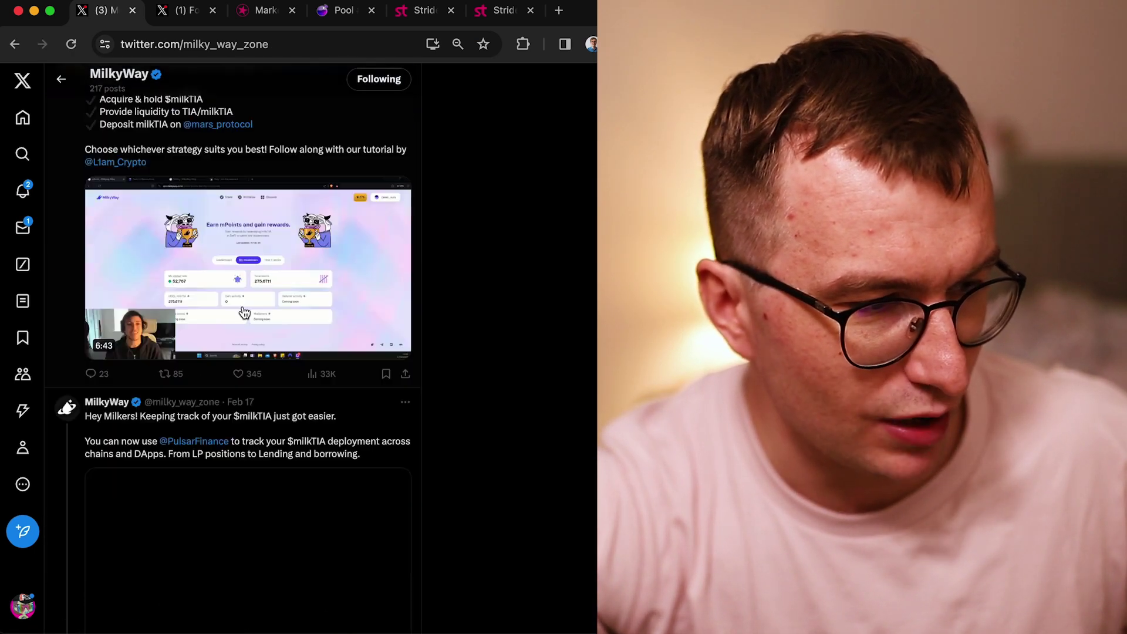
{"action": "scroll", "coordinate": [243, 312], "scroll_direction": "down", "scroll_amount": 4}
{"action": "scroll", "coordinate": [244, 312], "scroll_direction": "down", "scroll_amount": 3}
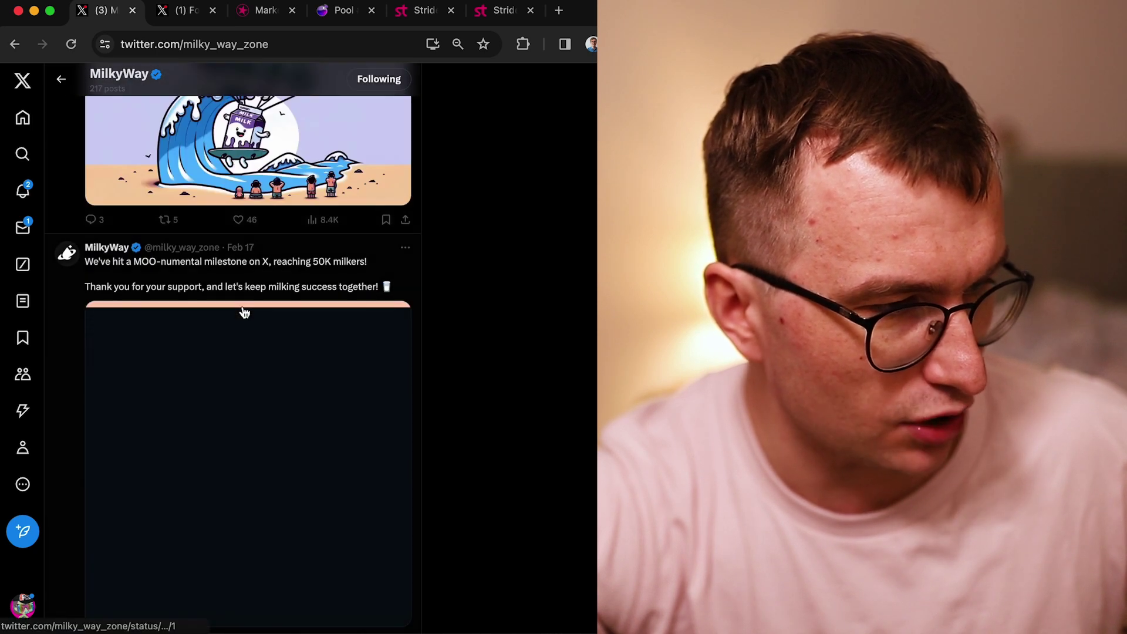
{"action": "scroll", "coordinate": [244, 313], "scroll_direction": "up", "scroll_amount": 4}
{"action": "scroll", "coordinate": [244, 313], "scroll_direction": "down", "scroll_amount": 5}
{"action": "scroll", "coordinate": [244, 313], "scroll_direction": "down", "scroll_amount": 1}
{"action": "scroll", "coordinate": [244, 313], "scroll_direction": "down", "scroll_amount": 4}
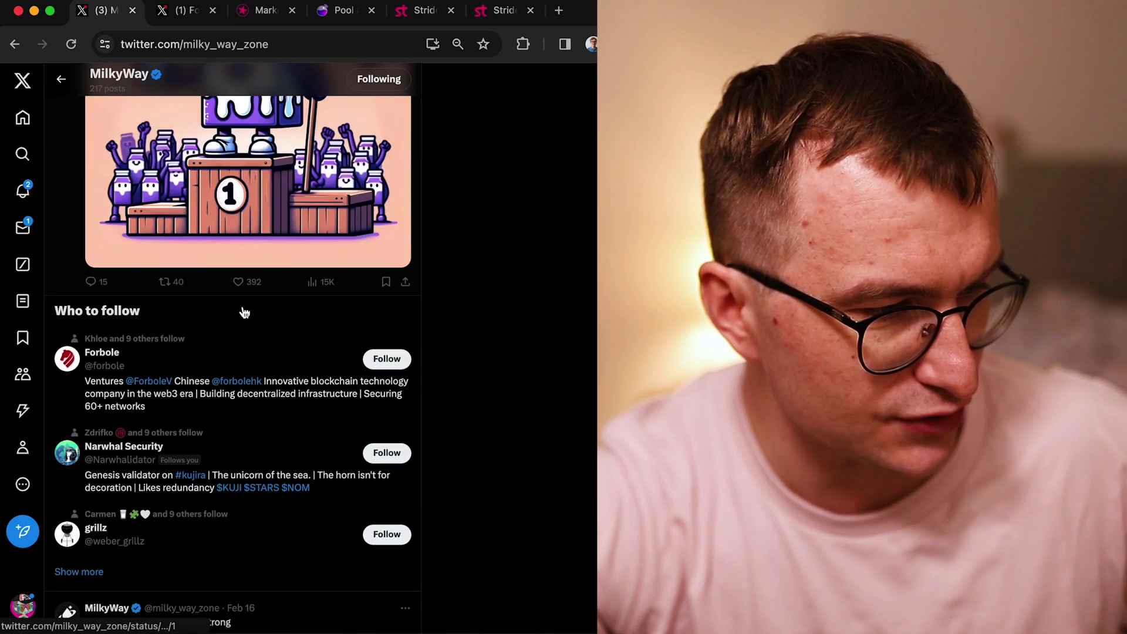
{"action": "scroll", "coordinate": [244, 312], "scroll_direction": "up", "scroll_amount": 2}
{"action": "scroll", "coordinate": [246, 318], "scroll_direction": "down", "scroll_amount": 1}
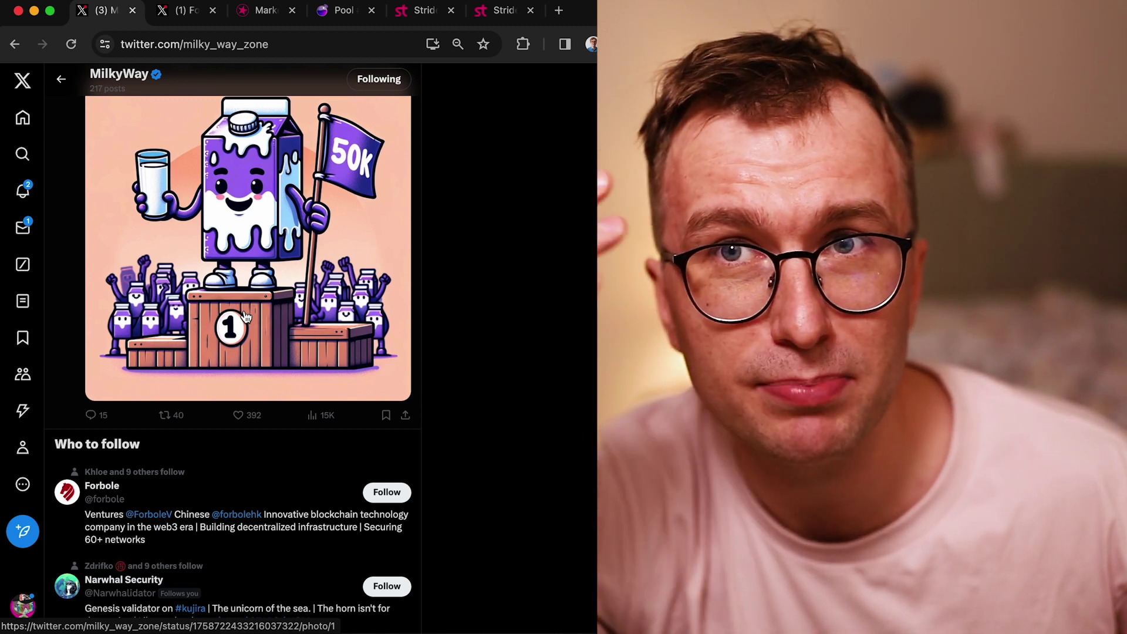
{"action": "left_click", "coordinate": [266, 12]}
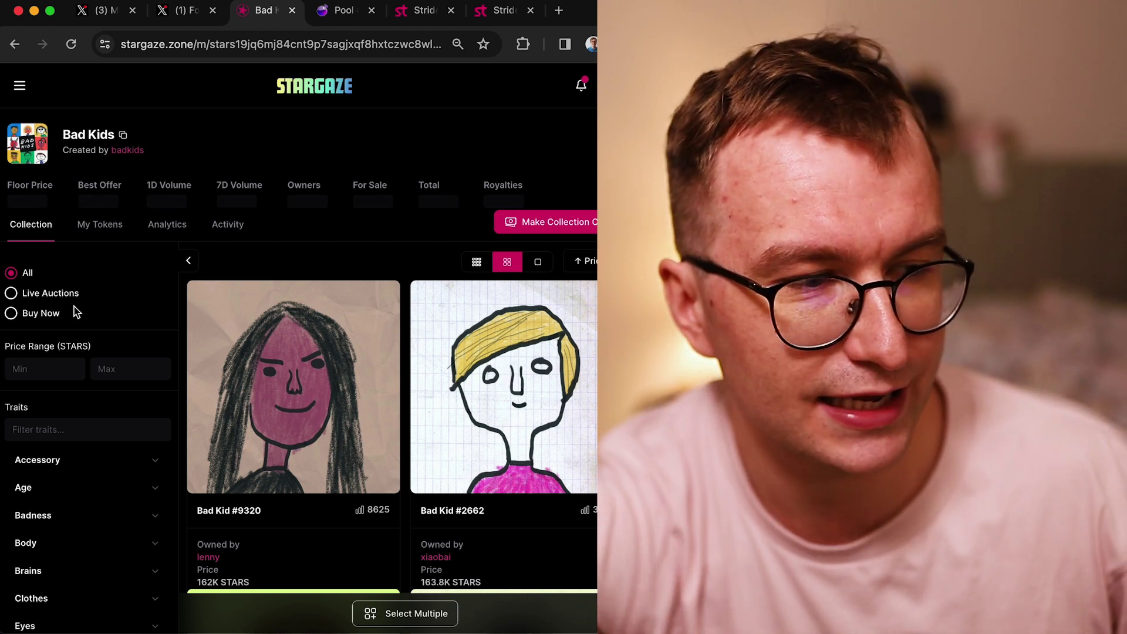
Switch to the X tab showing the FortyTwo profile
{"action": "left_click", "coordinate": [174, 12]}
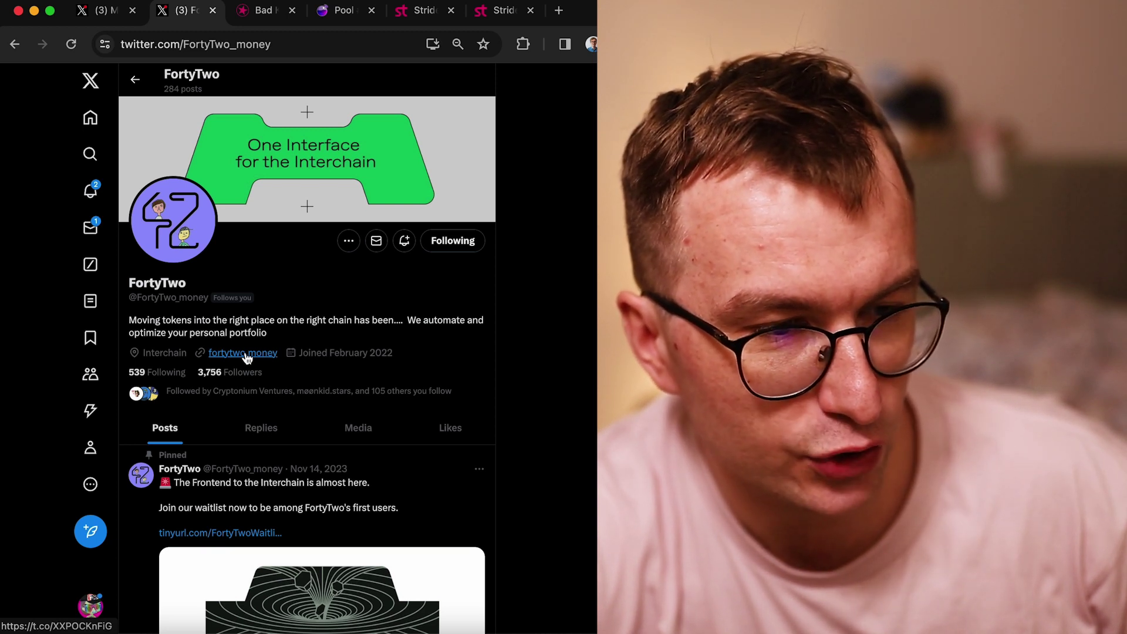
{"action": "left_click", "coordinate": [187, 251]}
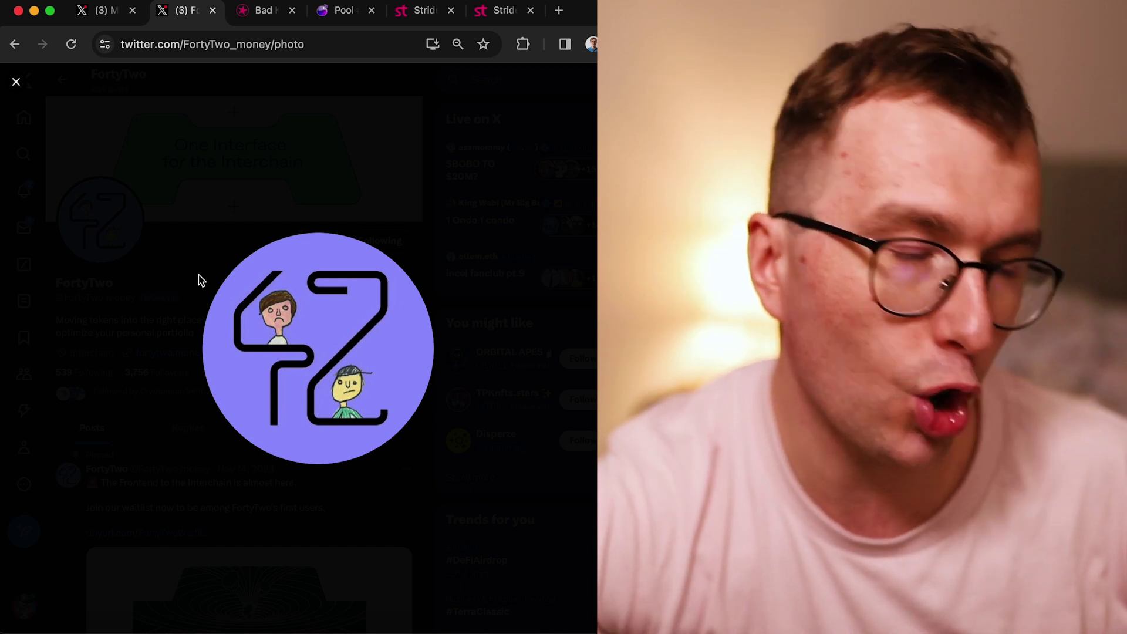
{"action": "left_click", "coordinate": [541, 232]}
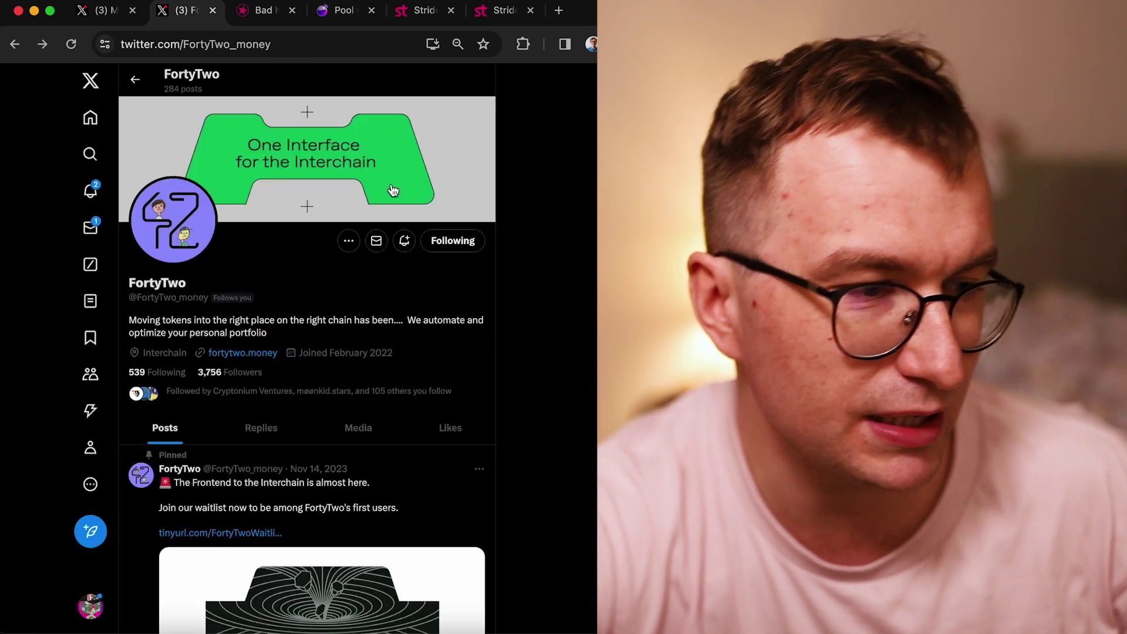
{"action": "scroll", "coordinate": [393, 191], "scroll_direction": "down", "scroll_amount": 4}
{"action": "scroll", "coordinate": [340, 289], "scroll_direction": "down", "scroll_amount": 2}
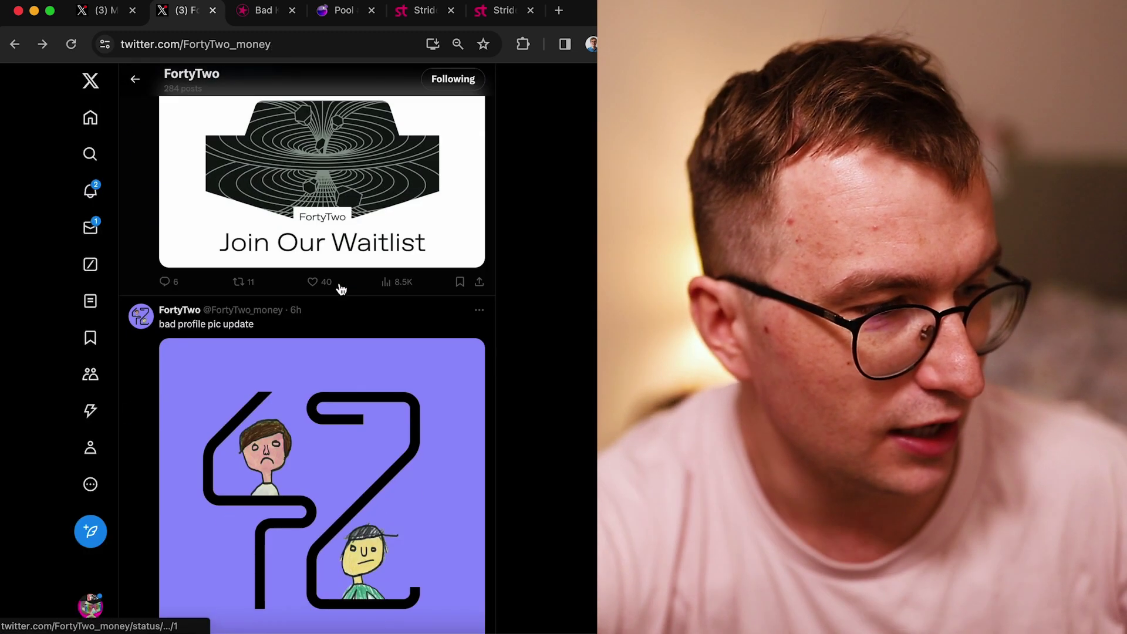
{"action": "scroll", "coordinate": [341, 295], "scroll_direction": "down", "scroll_amount": 1}
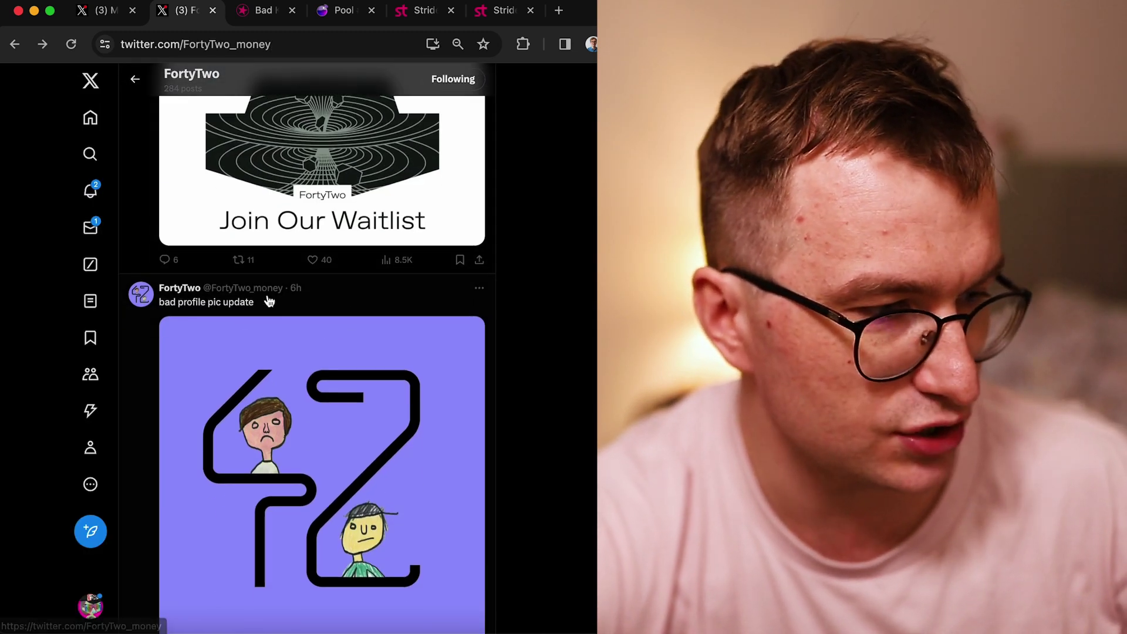
{"action": "scroll", "coordinate": [212, 380], "scroll_direction": "down", "scroll_amount": 2}
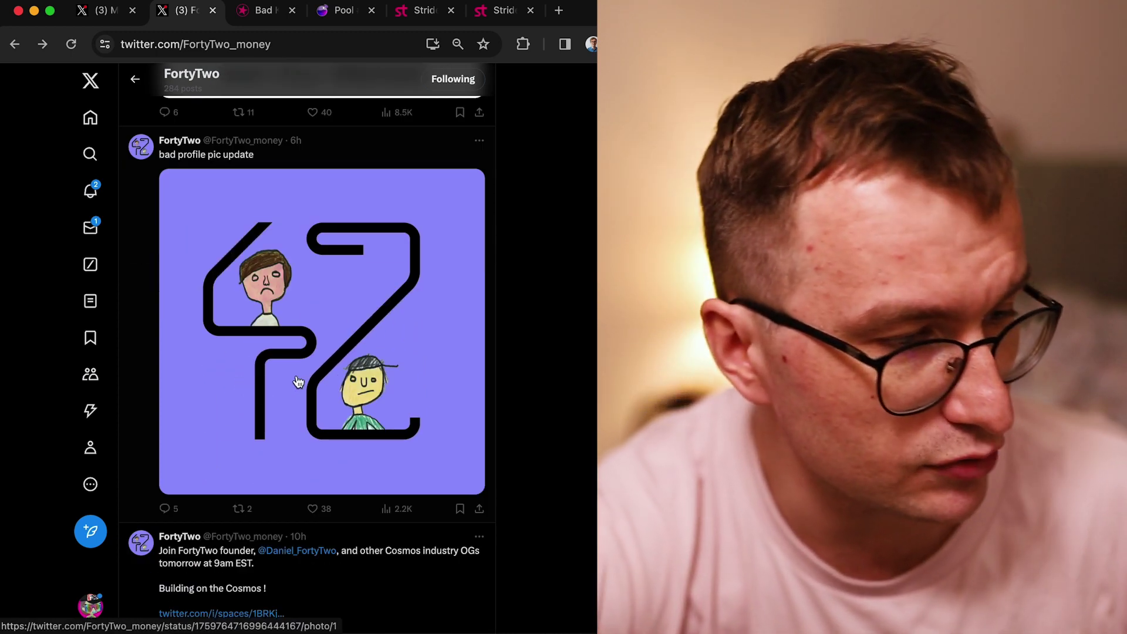
{"action": "scroll", "coordinate": [304, 378], "scroll_direction": "up", "scroll_amount": 10}
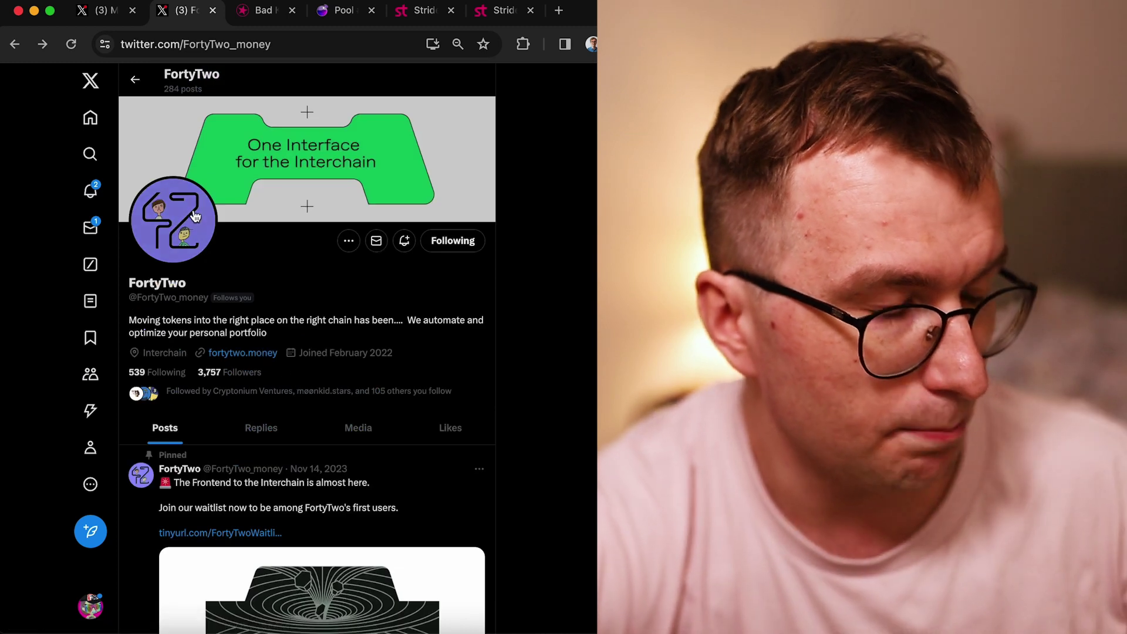
{"action": "left_click", "coordinate": [176, 220]}
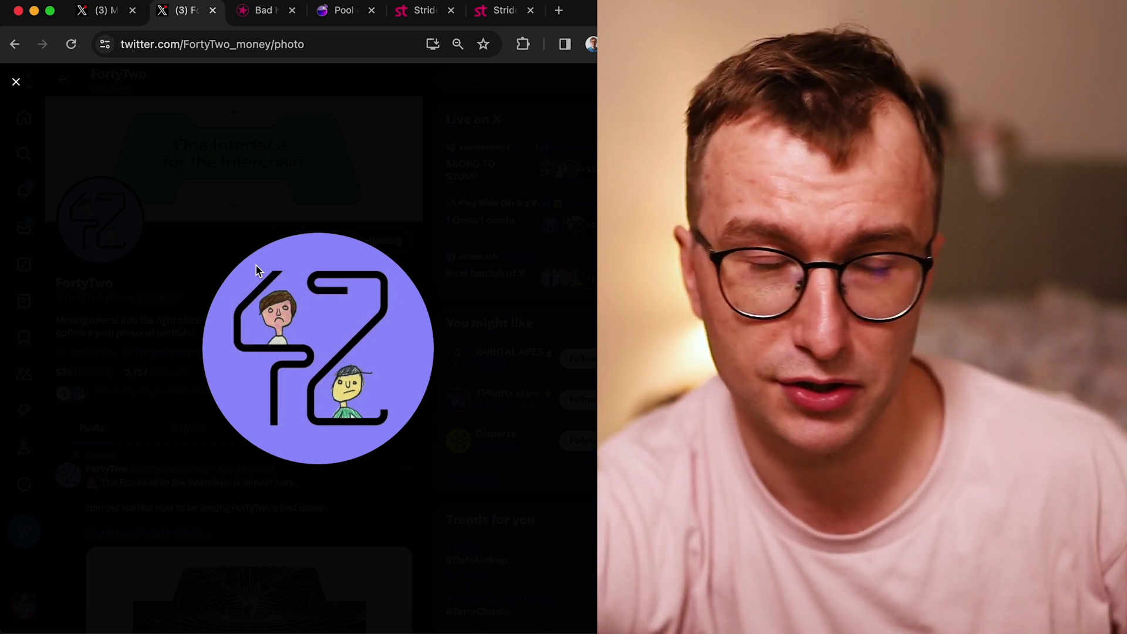
{"action": "left_click", "coordinate": [407, 191]}
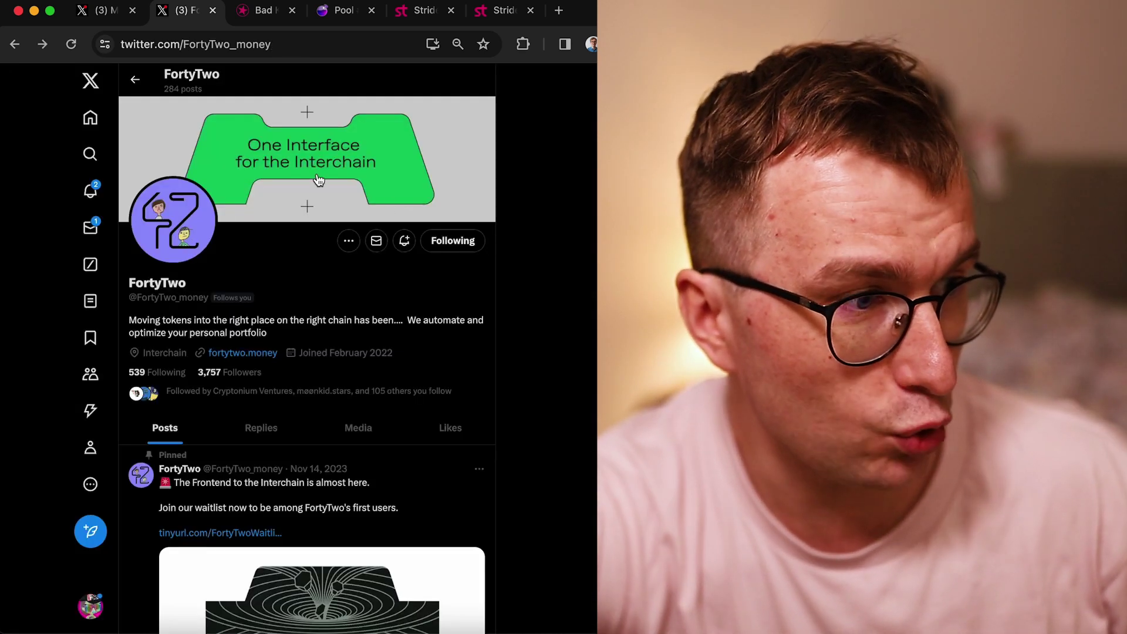